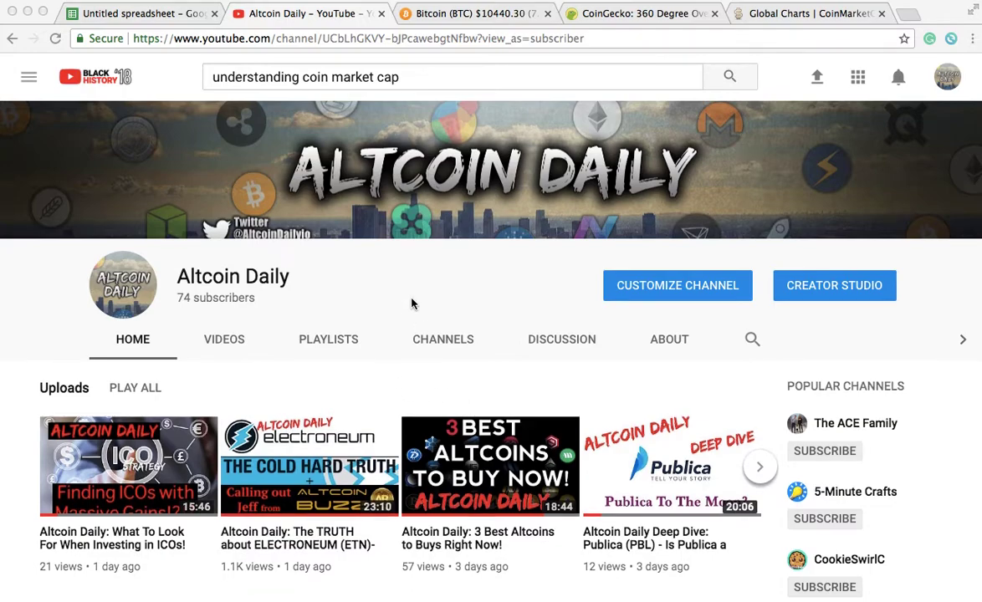
- Switch to the open Bitcoin page and go from there to the coinmarketcap.com home page
scroll(411, 304, "down", 2)
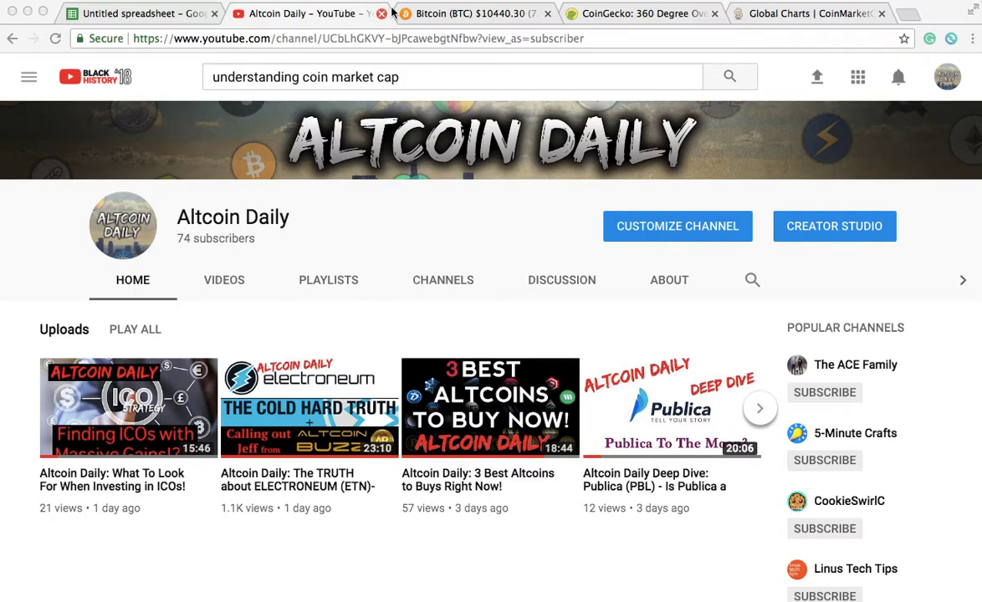
left_click(447, 15)
scroll(243, 79, "up", 1)
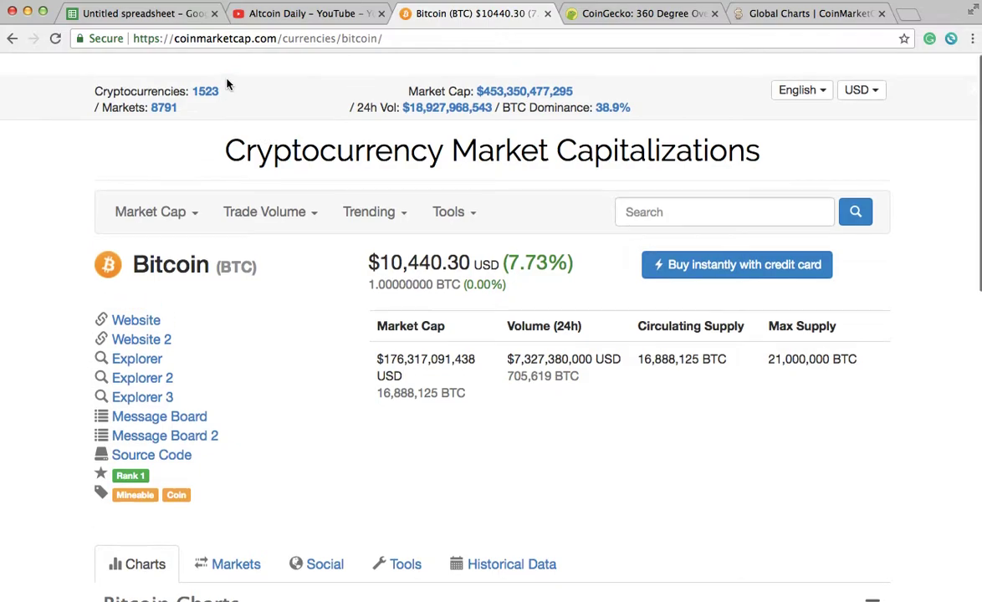
left_click_drag(274, 39, 383, 38)
key("BackSpace")
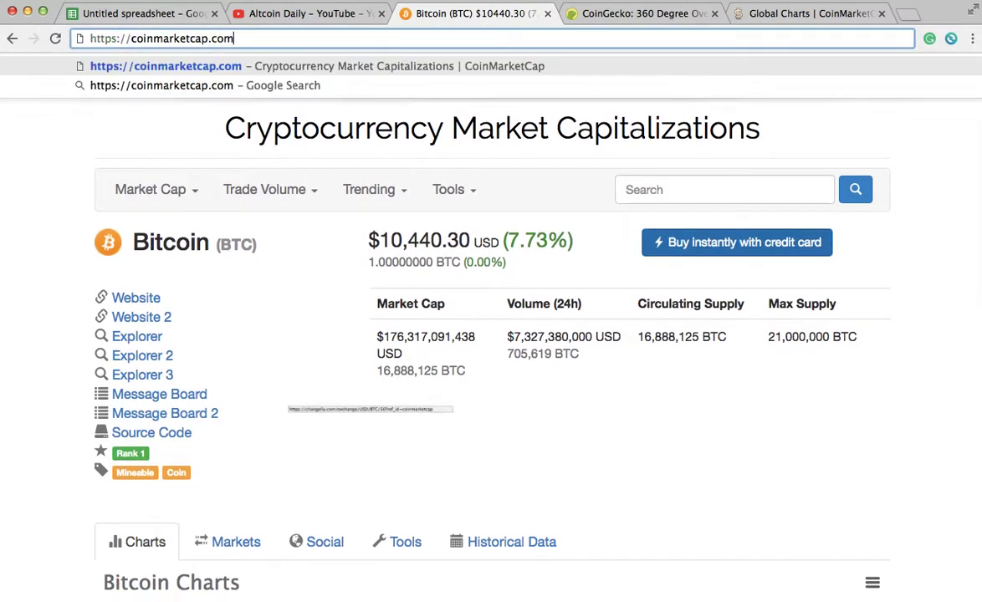
key("Return")
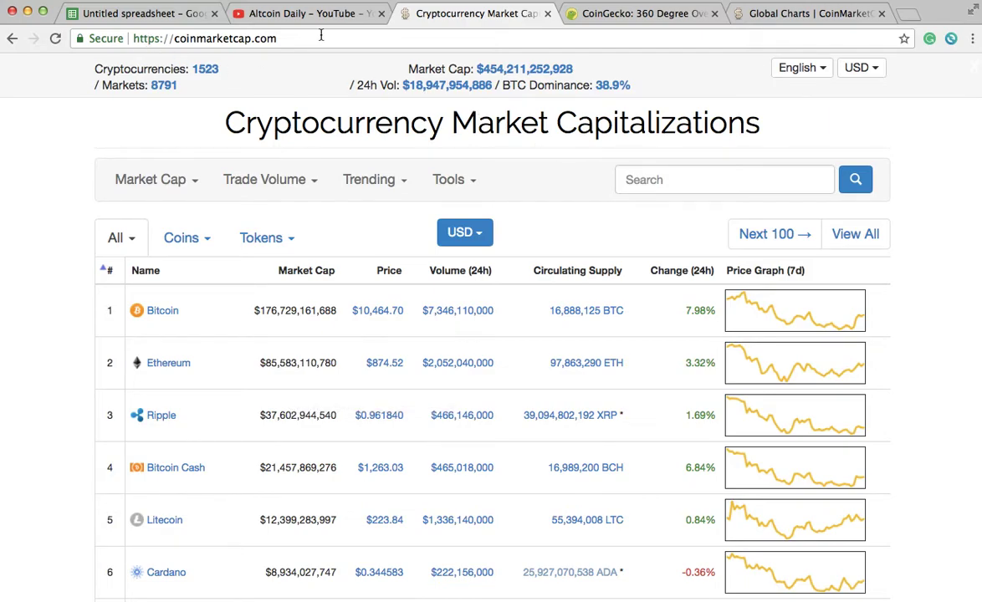
- Glance at the market cap spreadsheet, return to CoinMarketCap, and open the full list of all cryptocurrencies
left_click(145, 14)
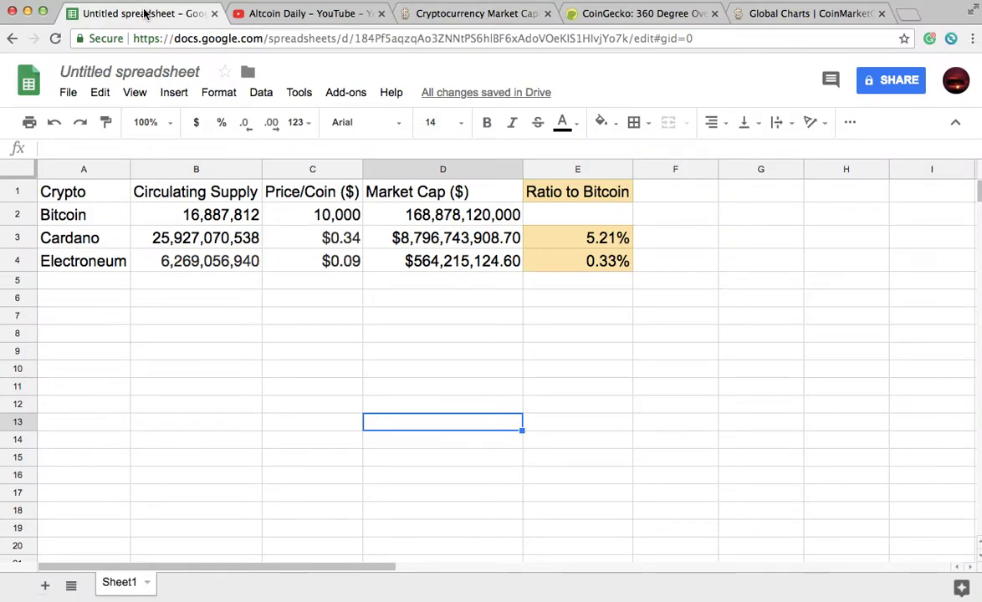
left_click(448, 16)
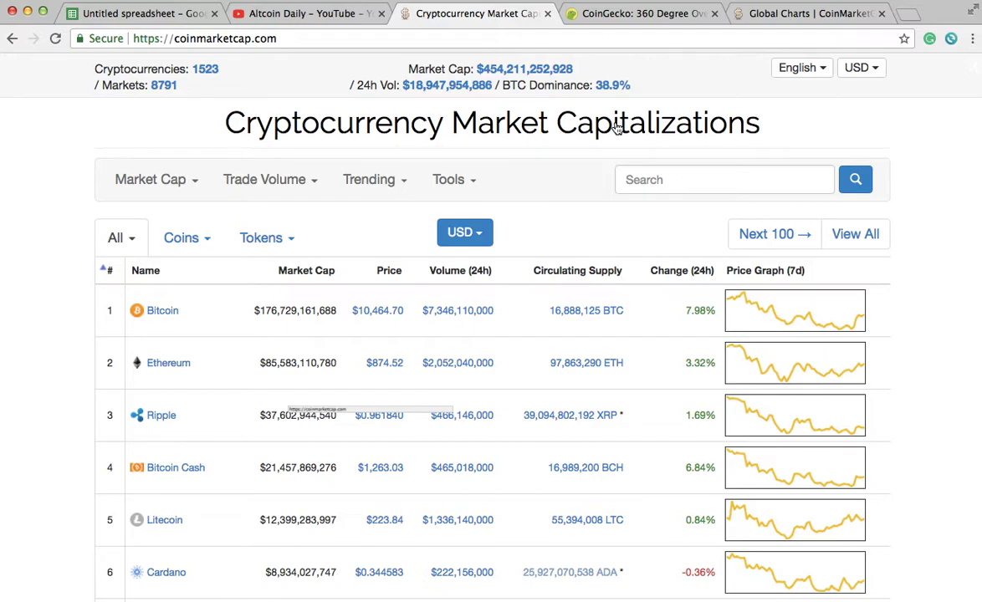
left_click(863, 235)
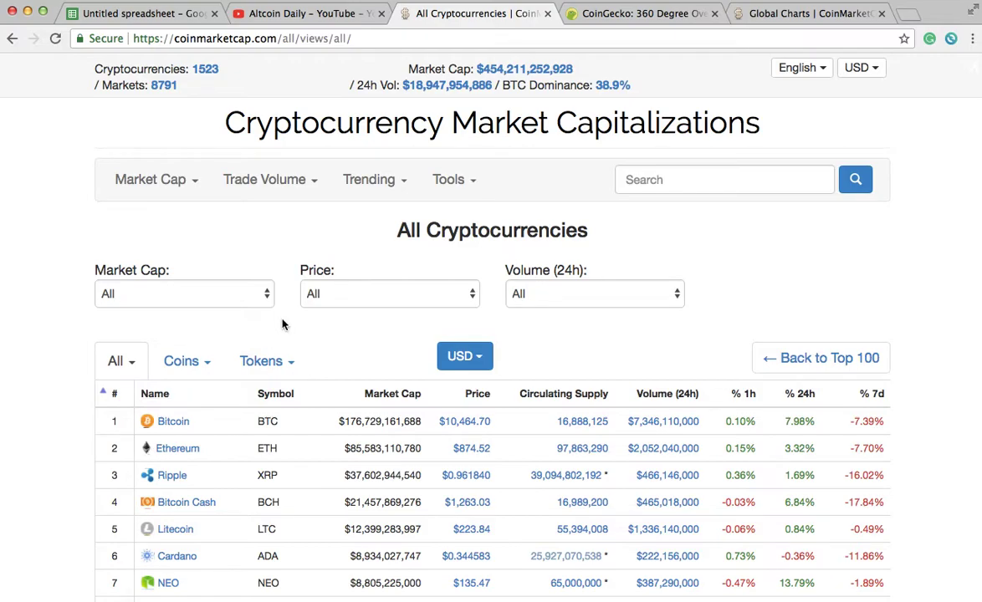
- Examine the names, market caps, prices and circulating supplies of coins far down the full cryptocurrency list
scroll(283, 324, "down", 3)
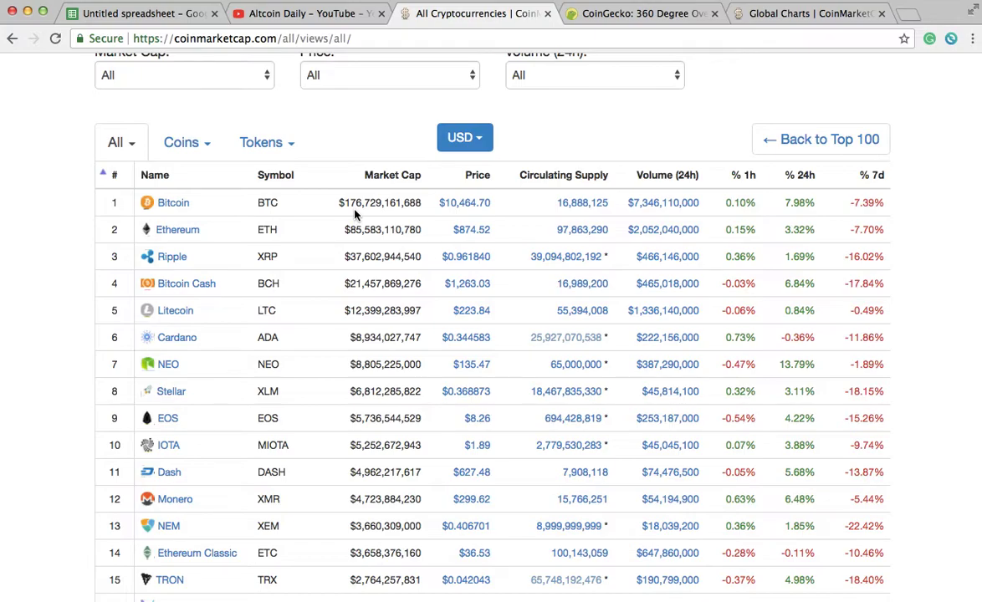
scroll(443, 262, "down", 20)
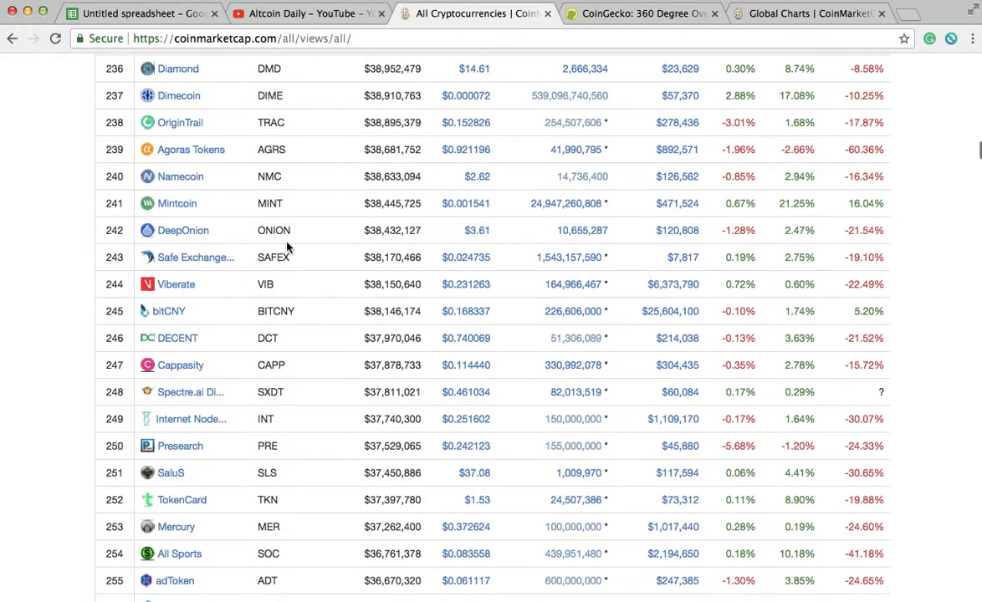
scroll(287, 247, "down", 10)
scroll(287, 247, "down", 9)
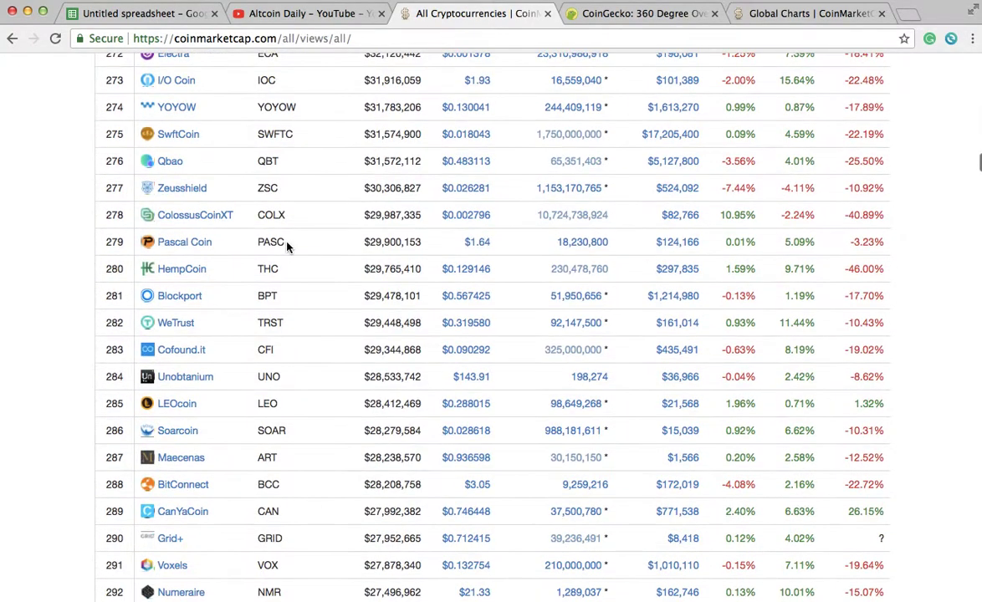
scroll(287, 247, "down", 10)
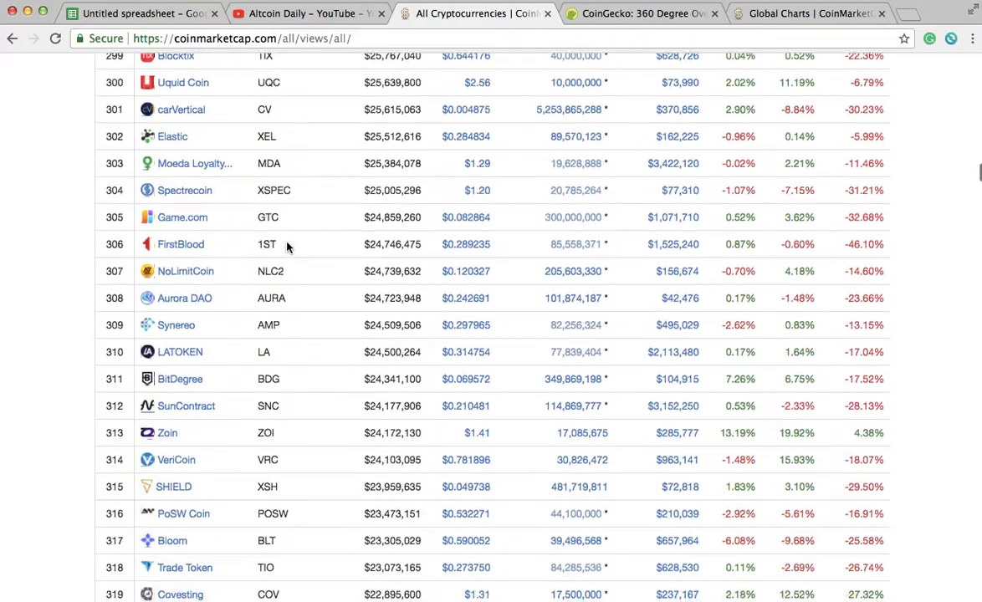
scroll(287, 247, "down", 9)
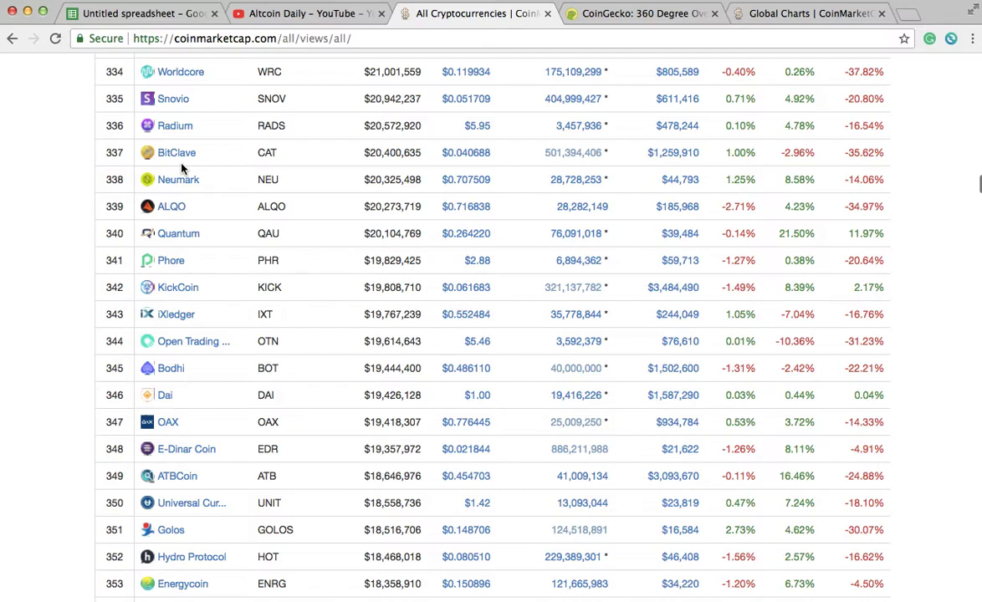
scroll(175, 150, "up", 1)
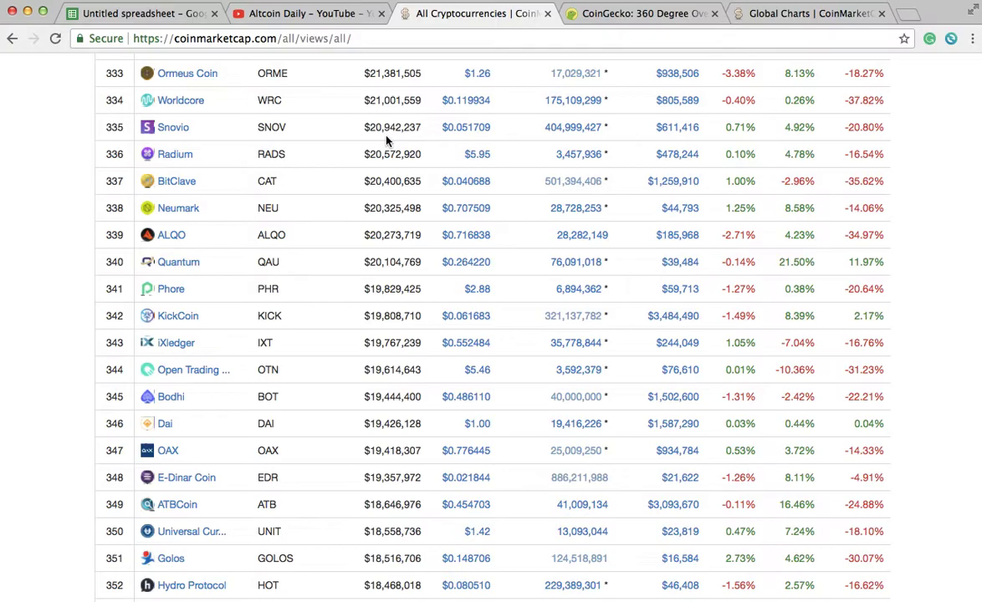
scroll(387, 141, "up", 20)
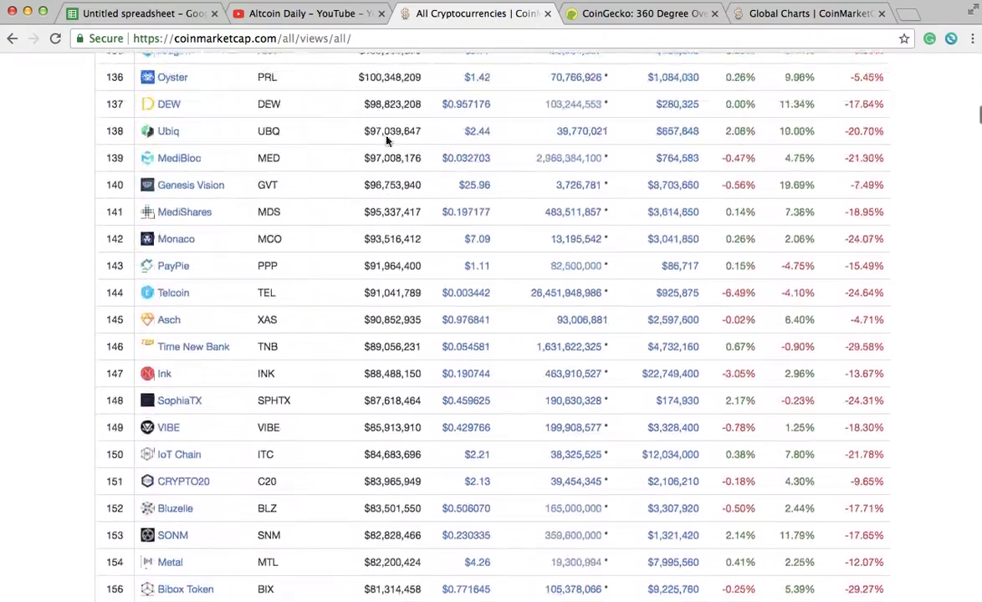
scroll(387, 141, "up", 20)
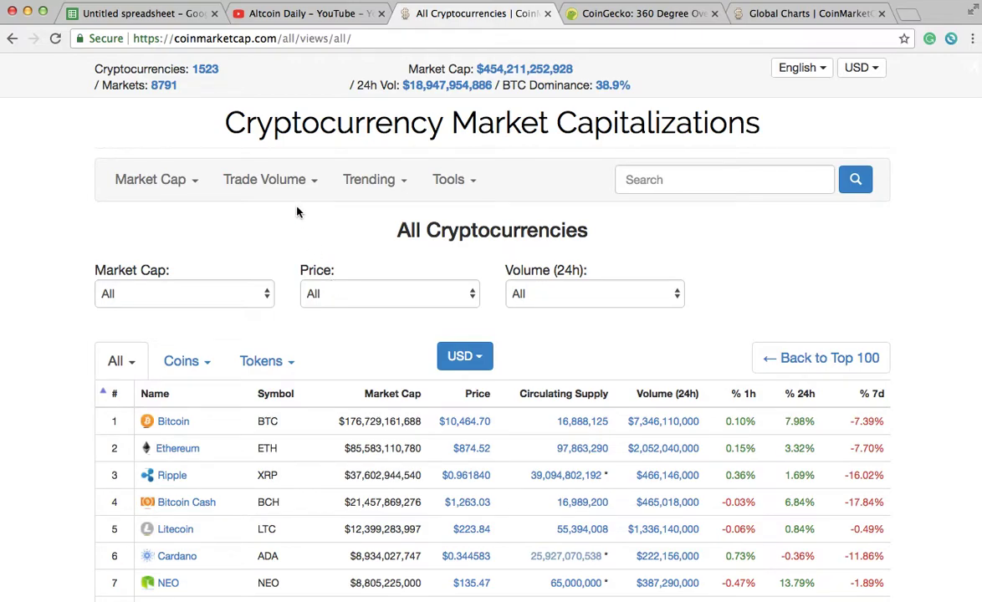
- Sort the full cryptocurrency list by price, highest first, keeping USD as the display currency
scroll(243, 242, "down", 1)
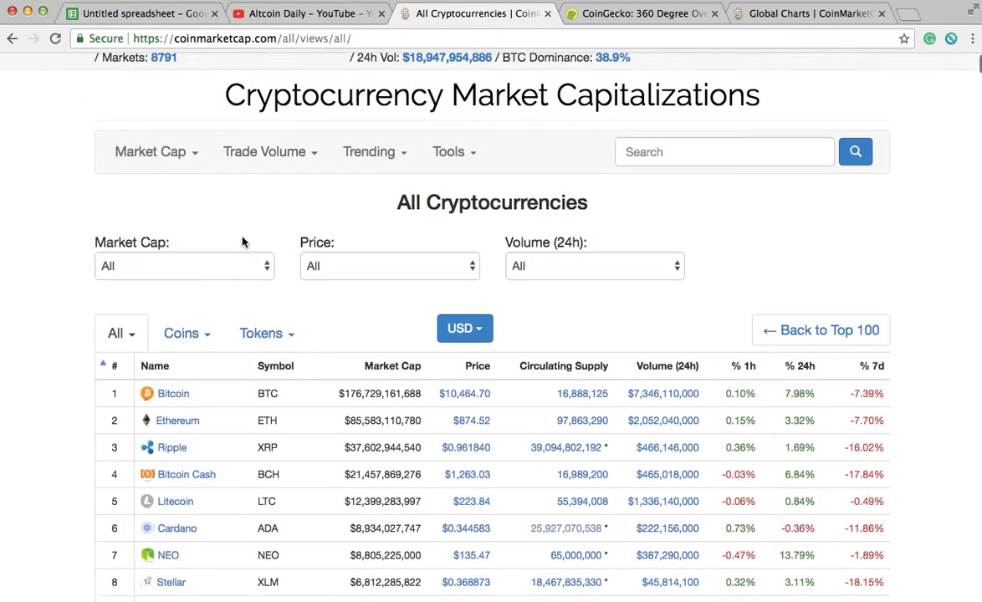
scroll(242, 242, "down", 3)
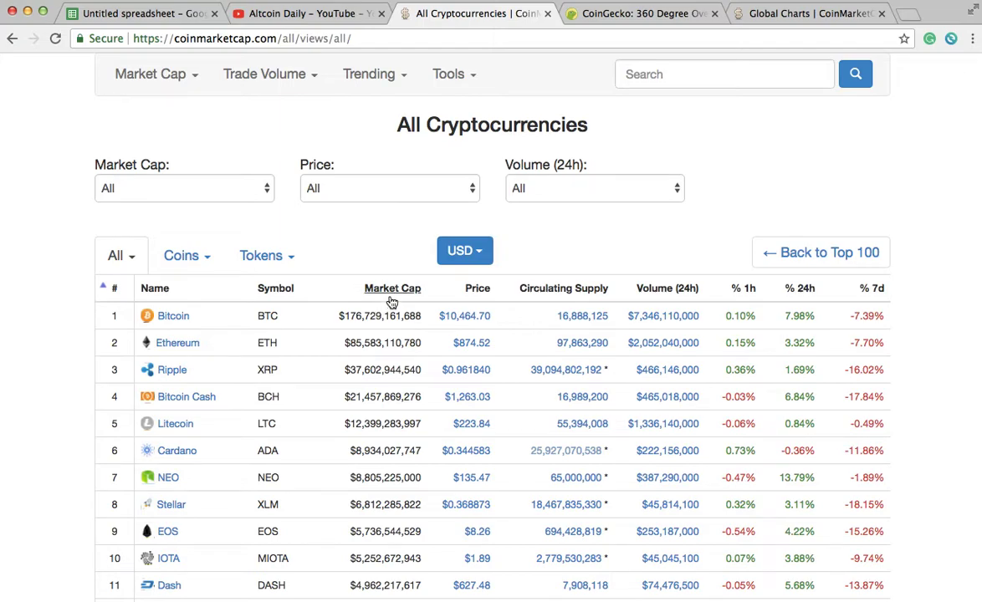
scroll(334, 430, "down", 2)
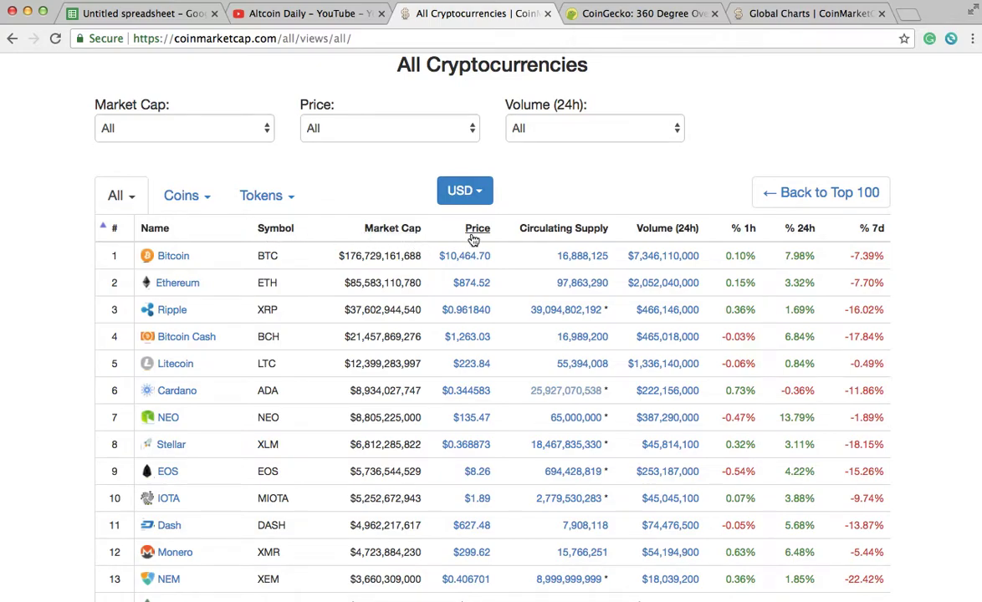
left_click(477, 193)
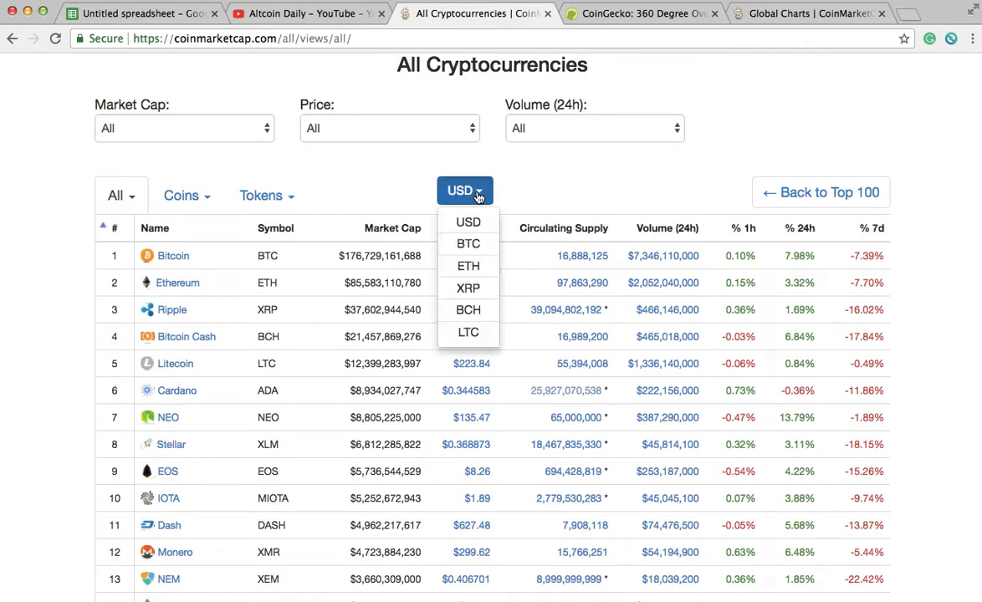
left_click(478, 194)
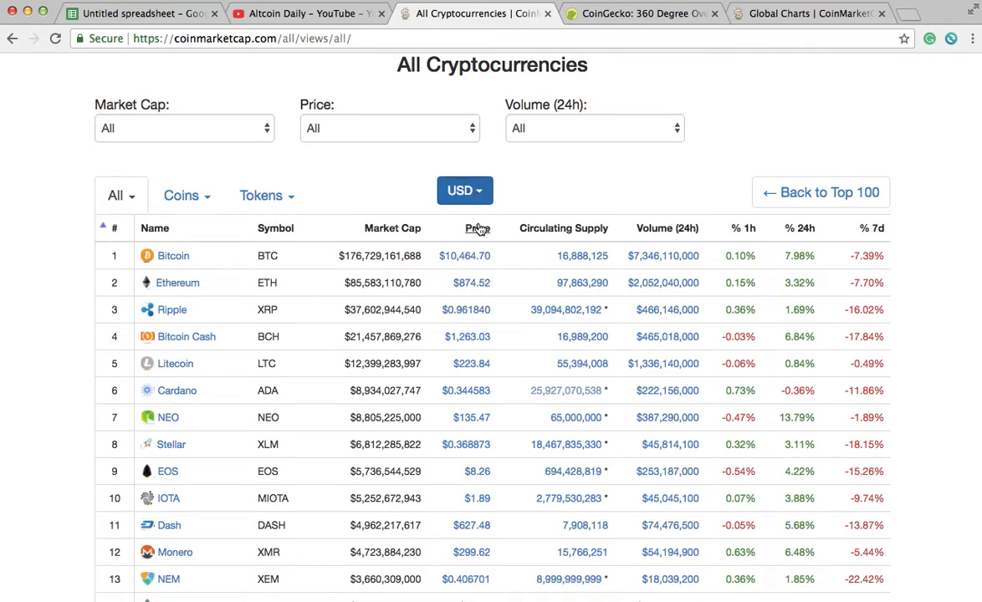
left_click(479, 229)
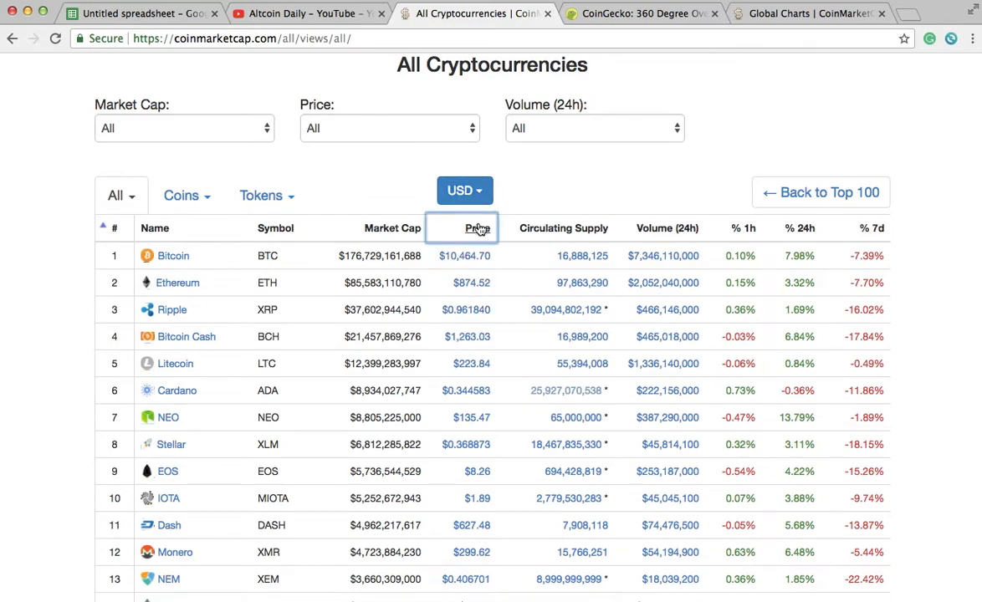
scroll(556, 189, "down", 1)
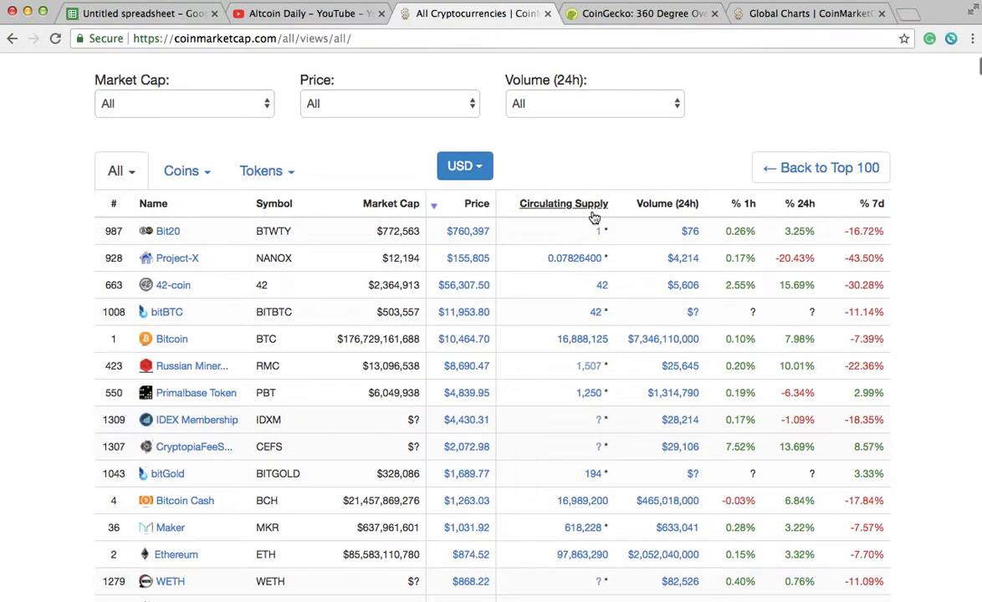
- Sort the full cryptocurrency list by market cap in descending order
left_click(396, 209)
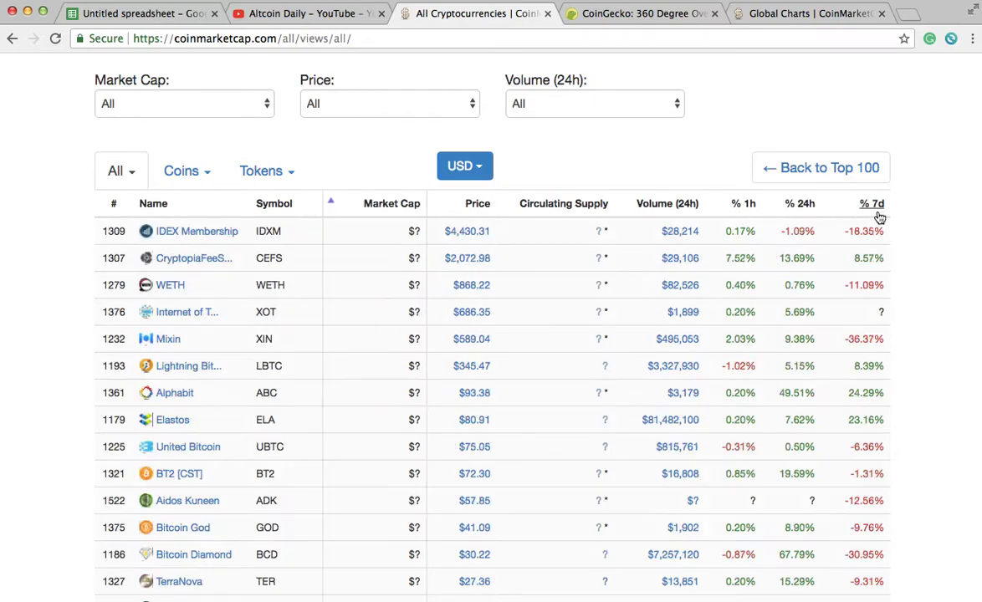
left_click(395, 211)
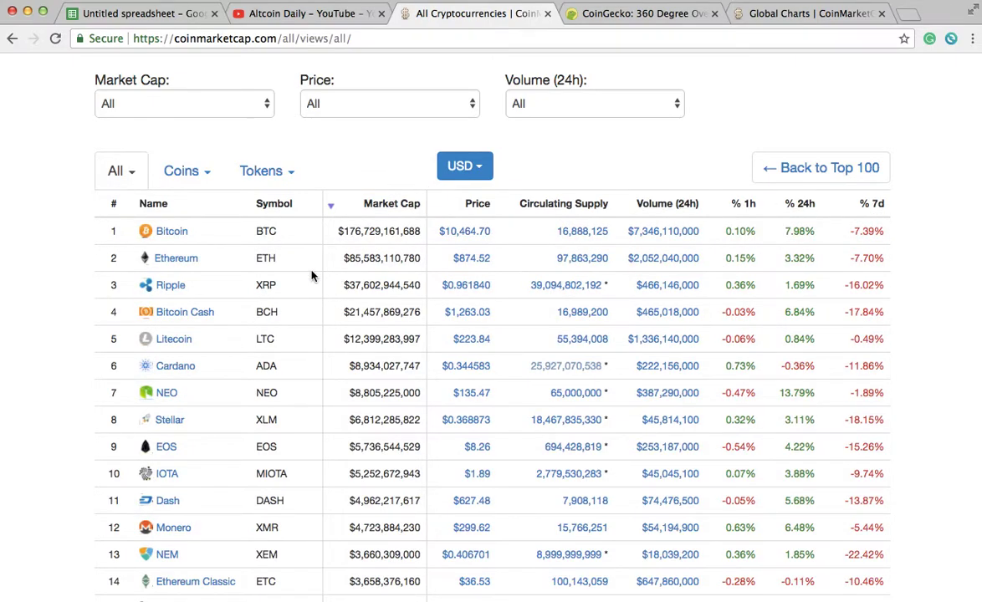
scroll(311, 276, "up", 5)
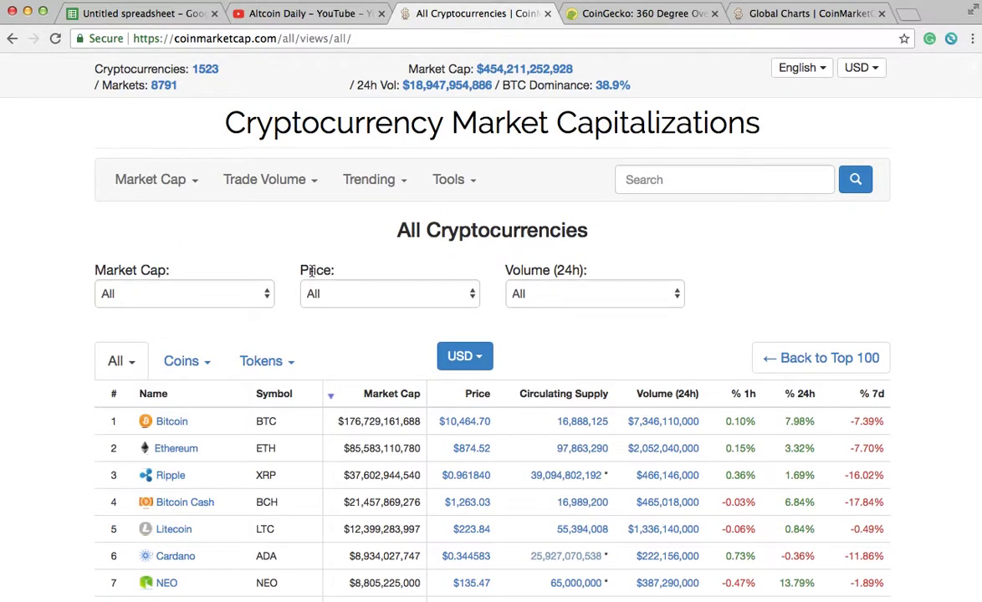
- Open Bitcoin's detail page from the list and set its price chart to the one-month range
left_click(171, 425)
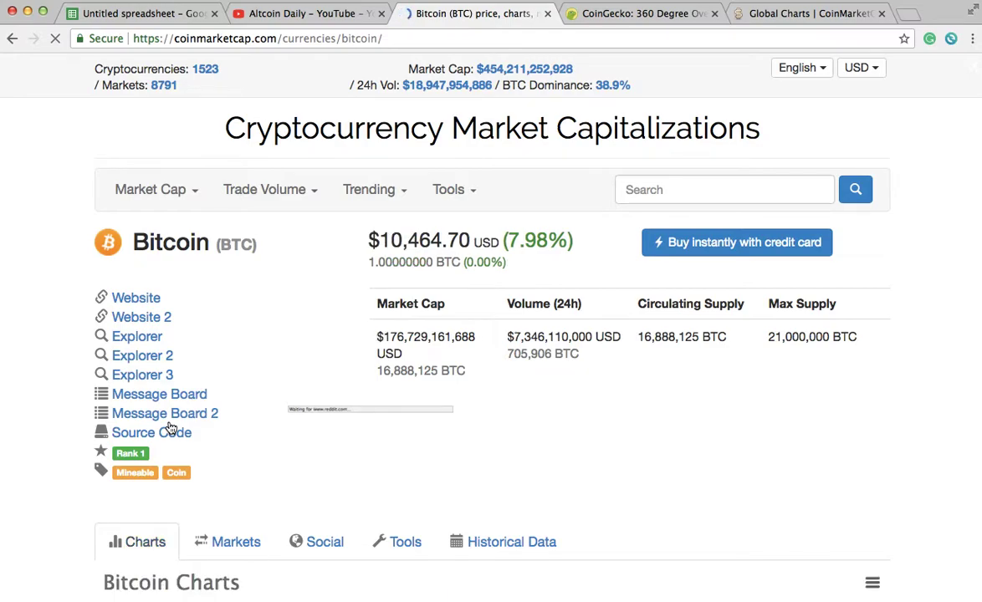
scroll(259, 251, "down", 2)
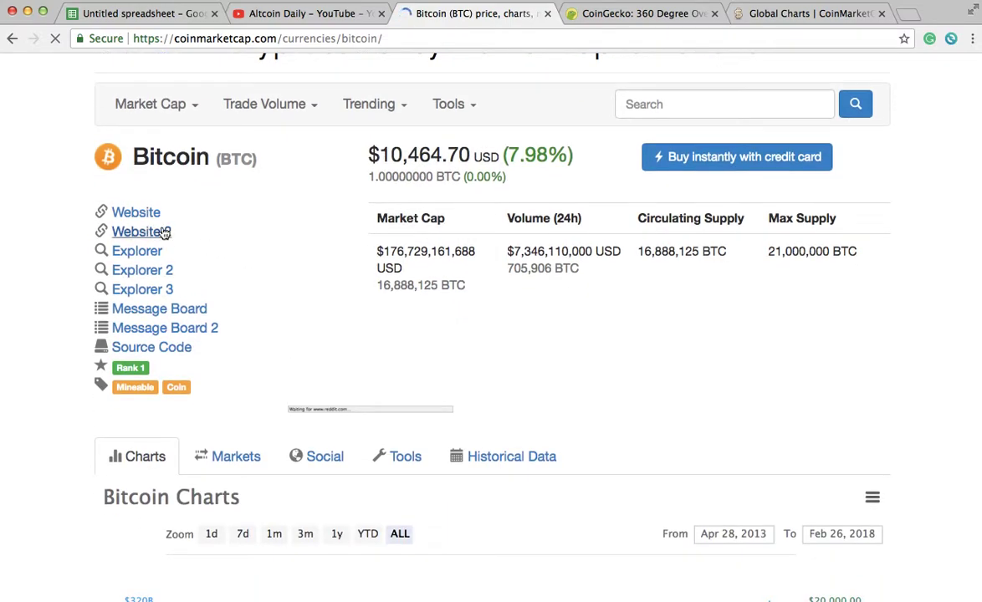
scroll(250, 222, "down", 4)
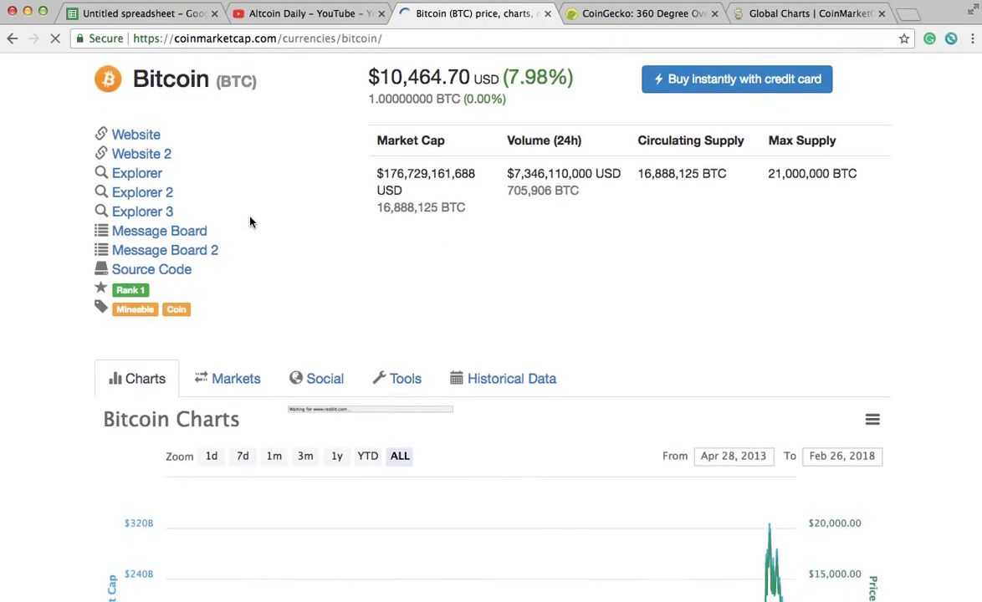
scroll(251, 222, "down", 5)
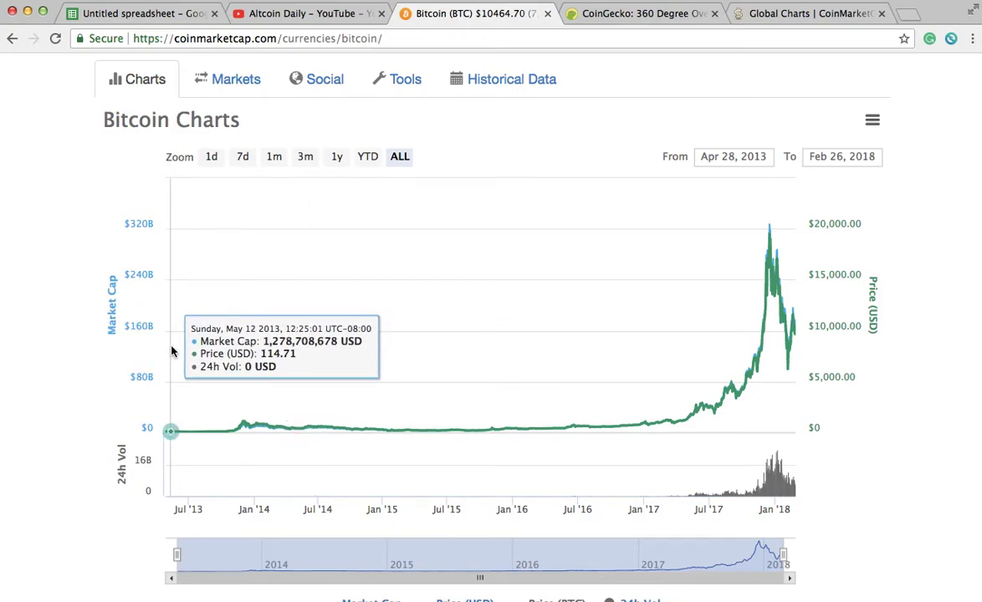
scroll(450, 325, "up", 2)
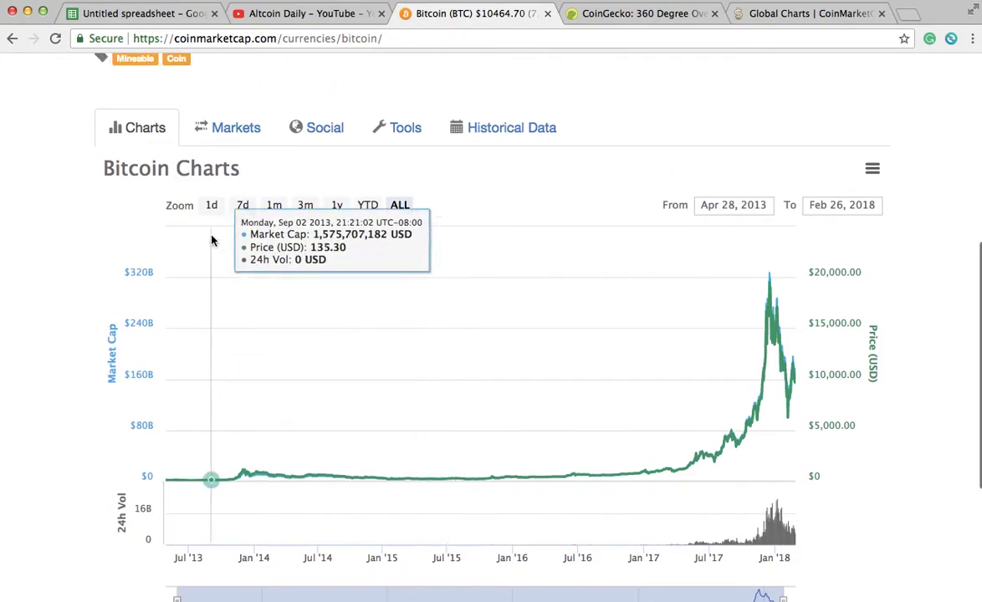
left_click(274, 206)
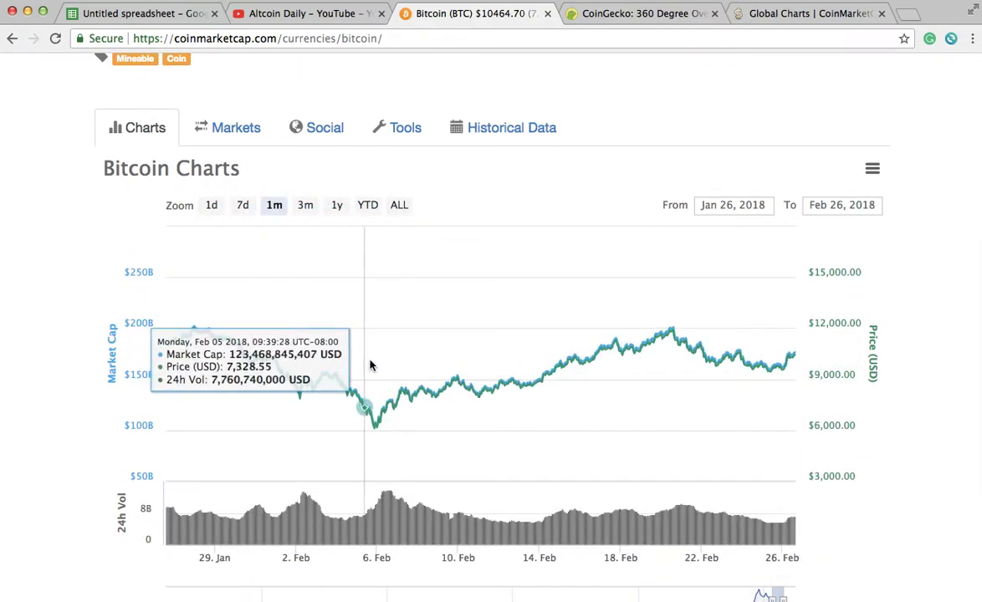
- View Bitcoin's markets listing and its social media feeds on the coin's detail page
scroll(548, 340, "up", 5)
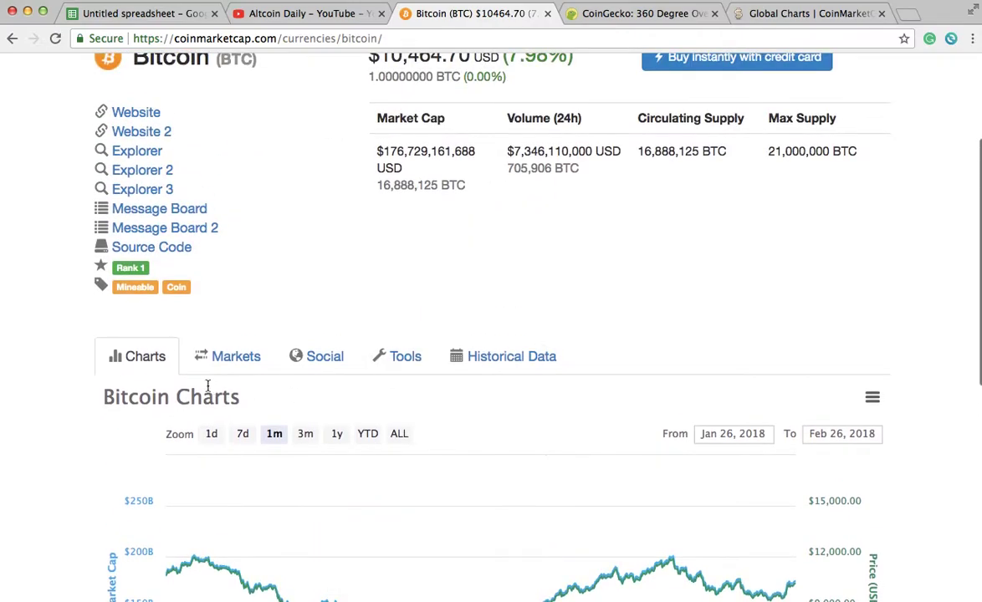
left_click(220, 358)
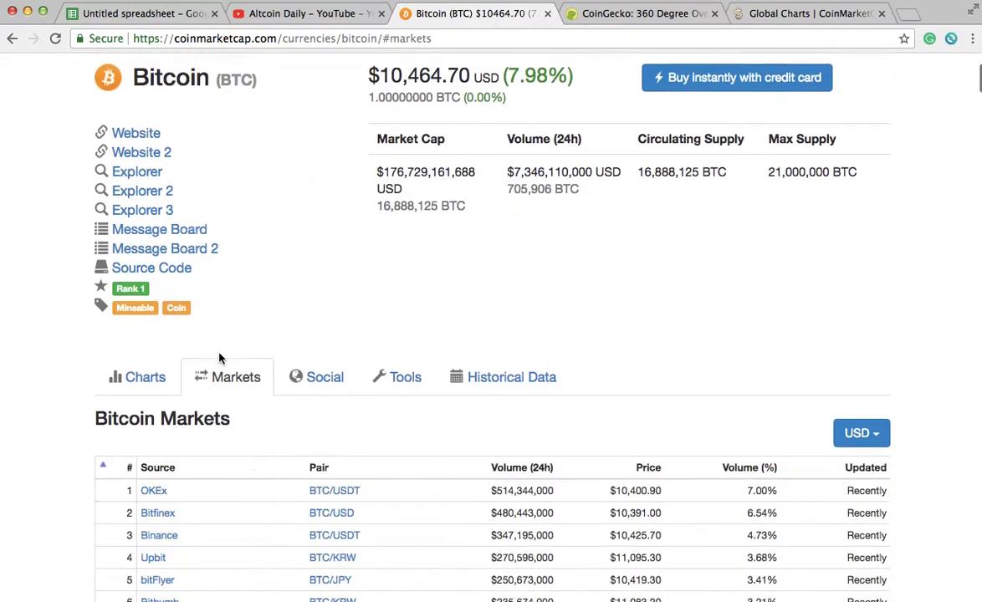
scroll(296, 322, "up", 4)
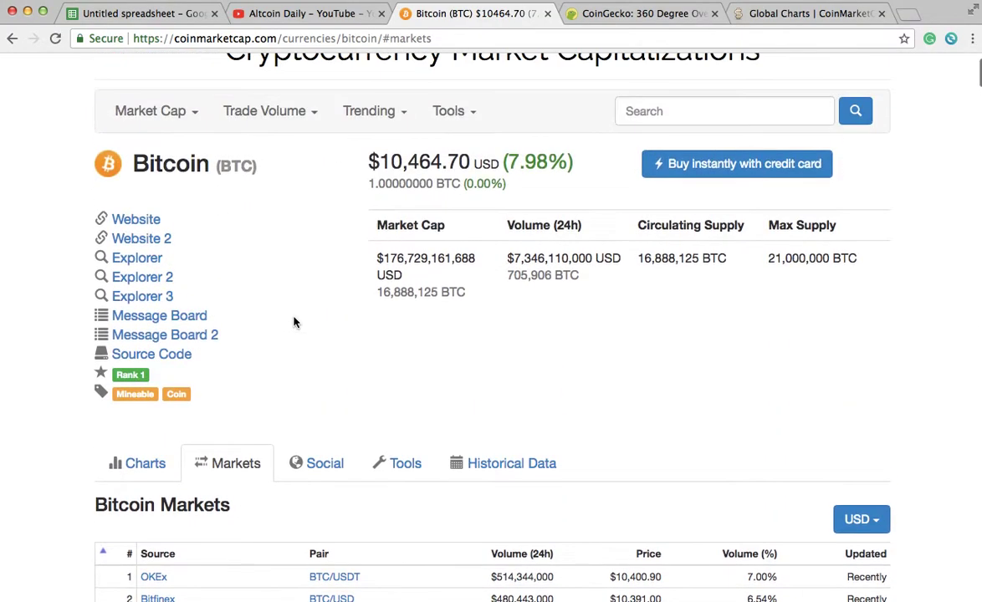
left_click(325, 460)
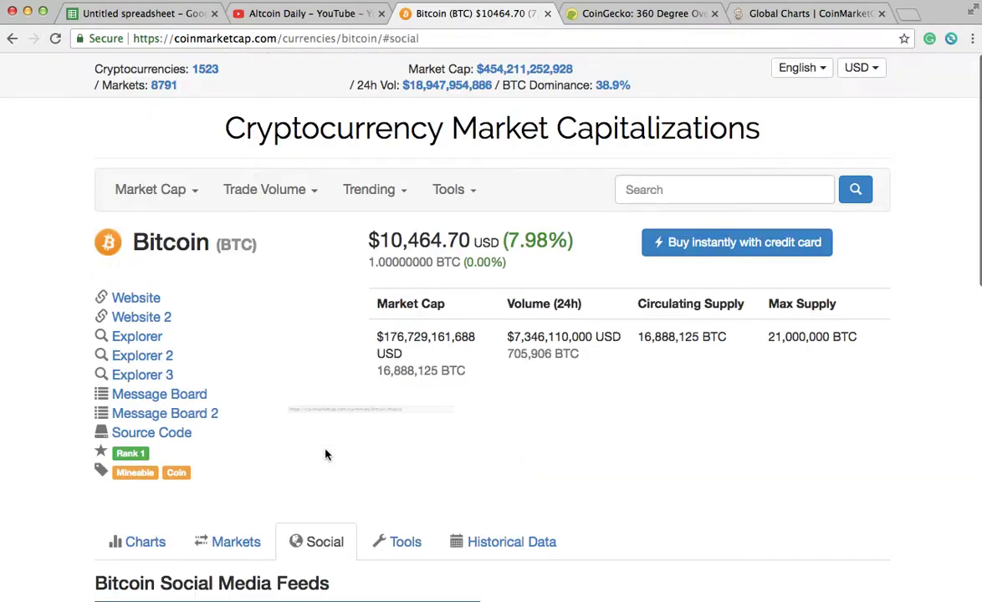
- Return from Bitcoin's detail page to the coinmarketcap.com home page by trimming the address to the bare domain
scroll(327, 455, "up", 6)
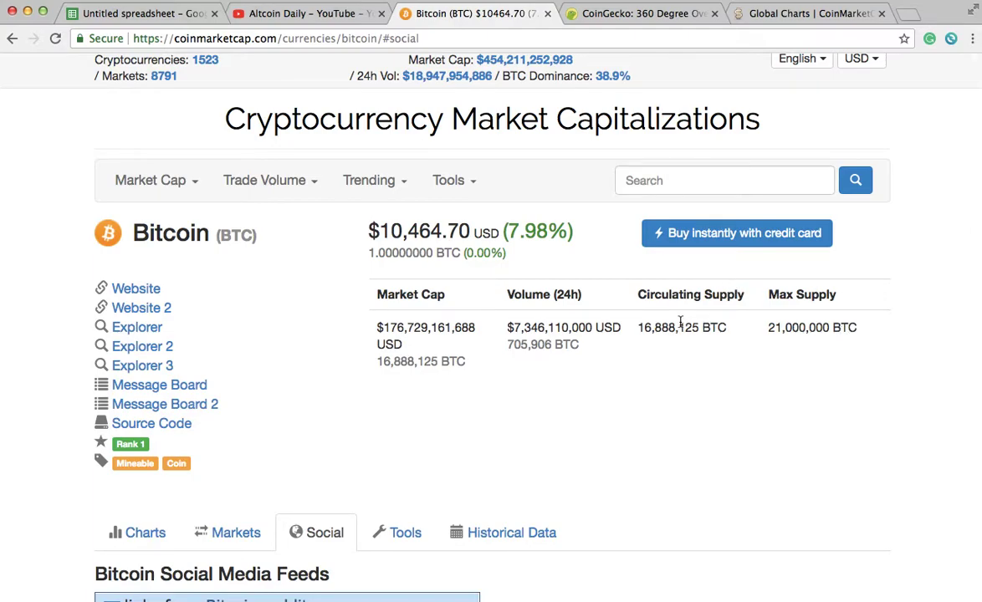
scroll(393, 176, "up", 1)
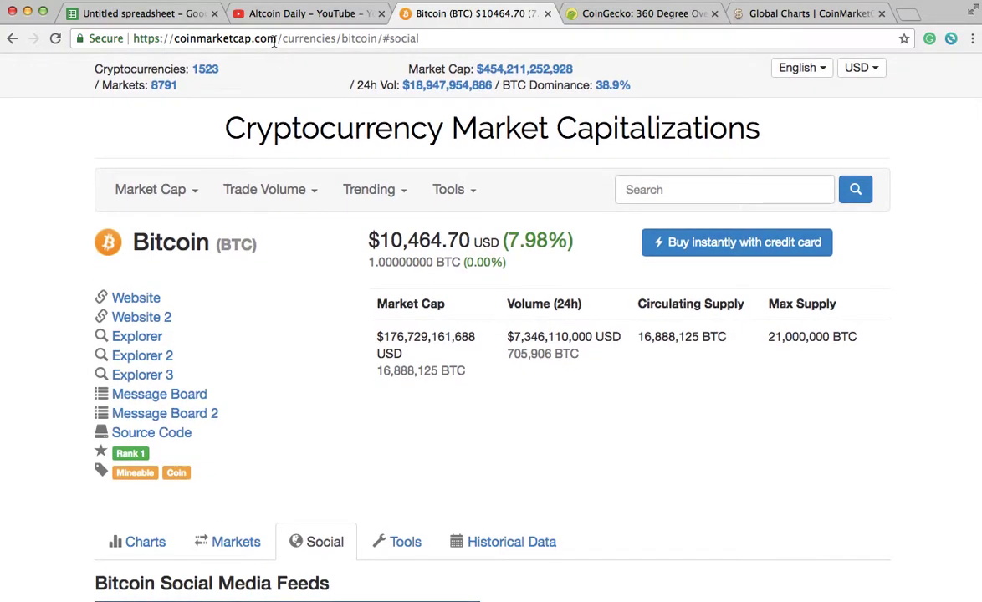
left_click_drag(277, 38, 500, 67)
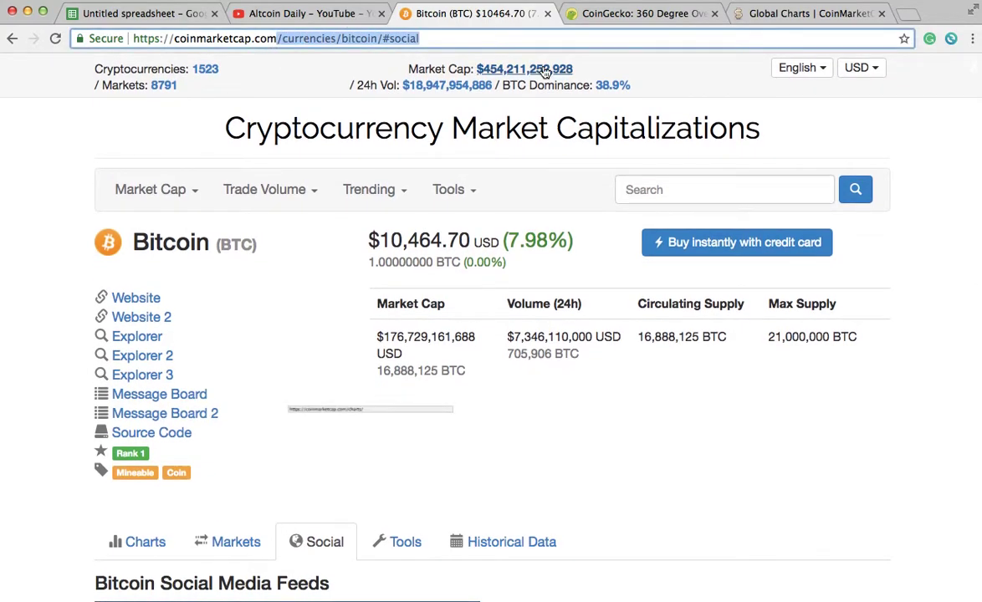
key("BackSpace")
key("Return")
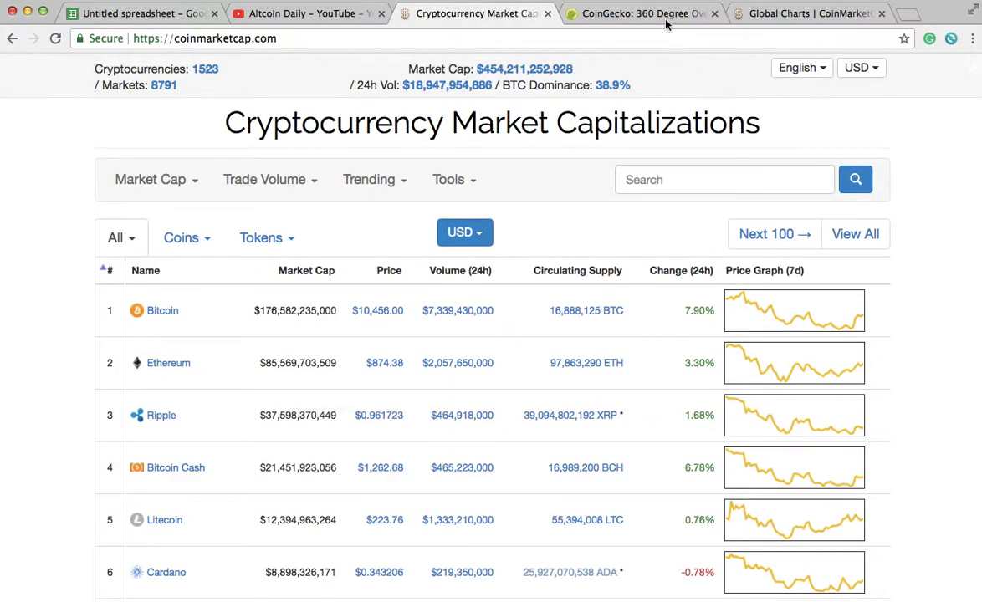
- Switch to the CoinGecko site and view its ranked coin list with price, market cap and liquidity
left_click(657, 19)
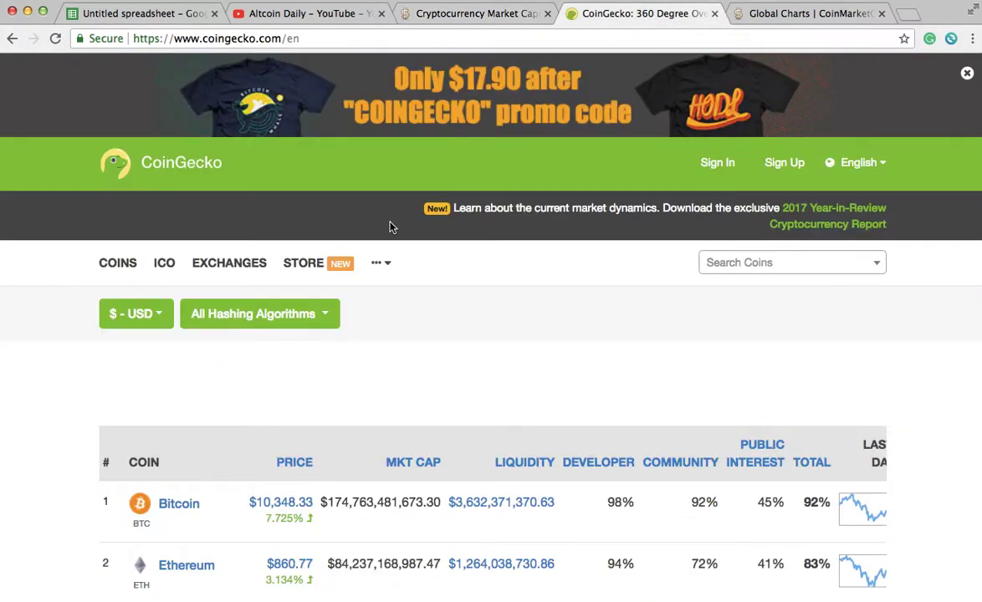
scroll(390, 226, "down", 3)
mouse_move(390, 227)
scroll(390, 226, "down", 1)
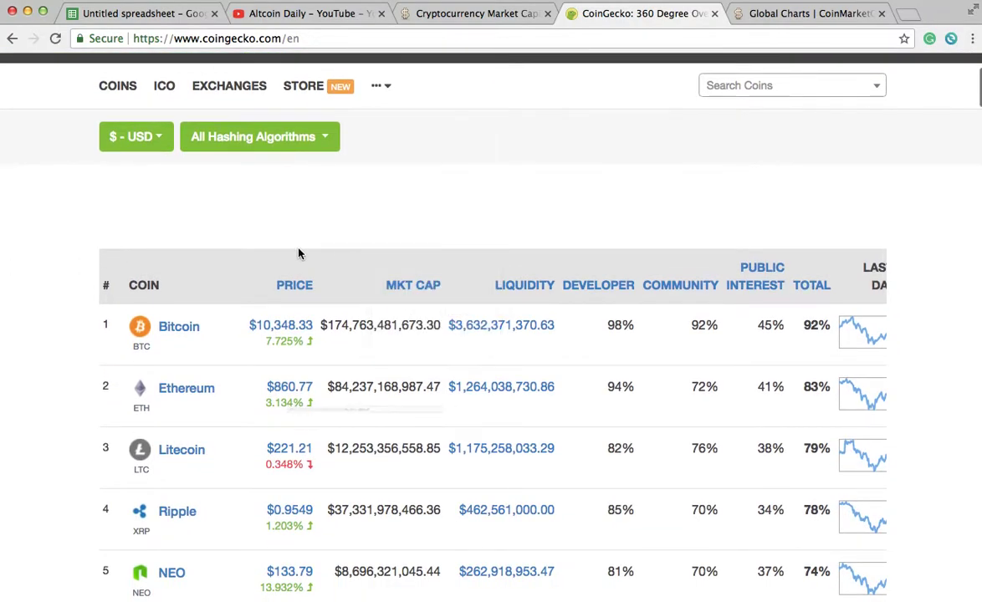
- Go back to the CoinMarketCap site and open the full list of all cryptocurrencies
left_click(494, 18)
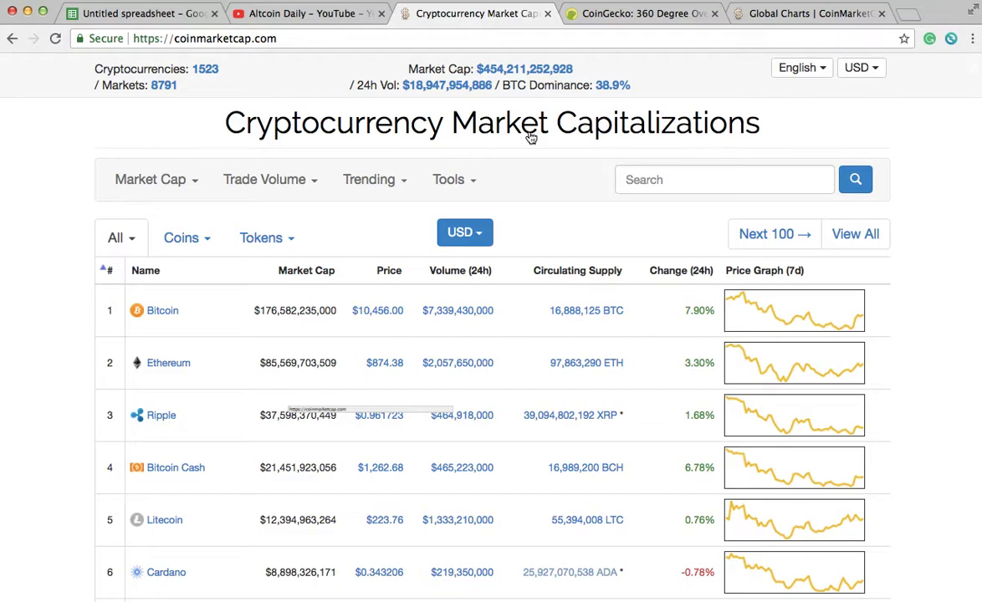
left_click(855, 235)
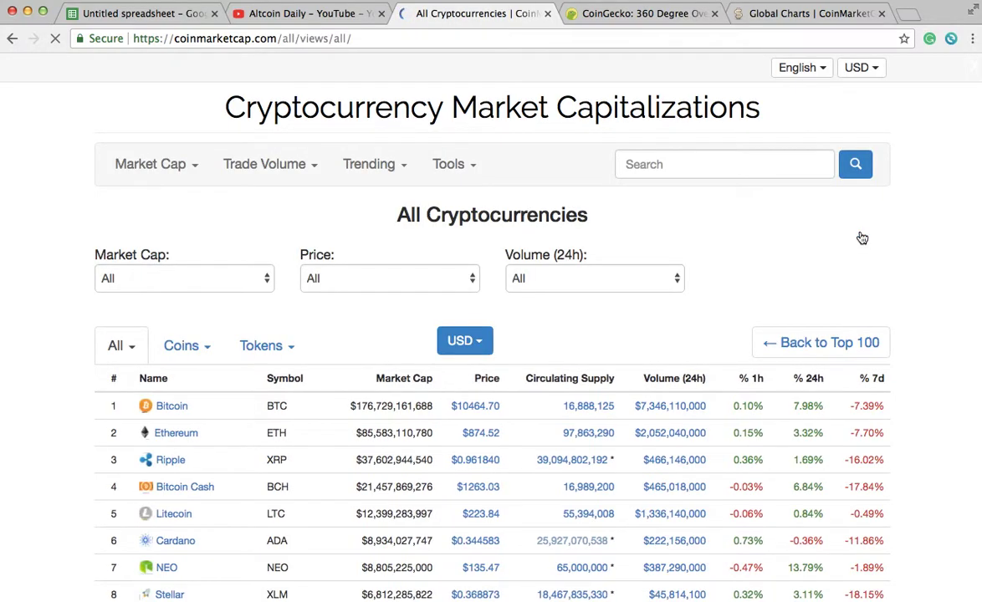
scroll(526, 299, "down", 3)
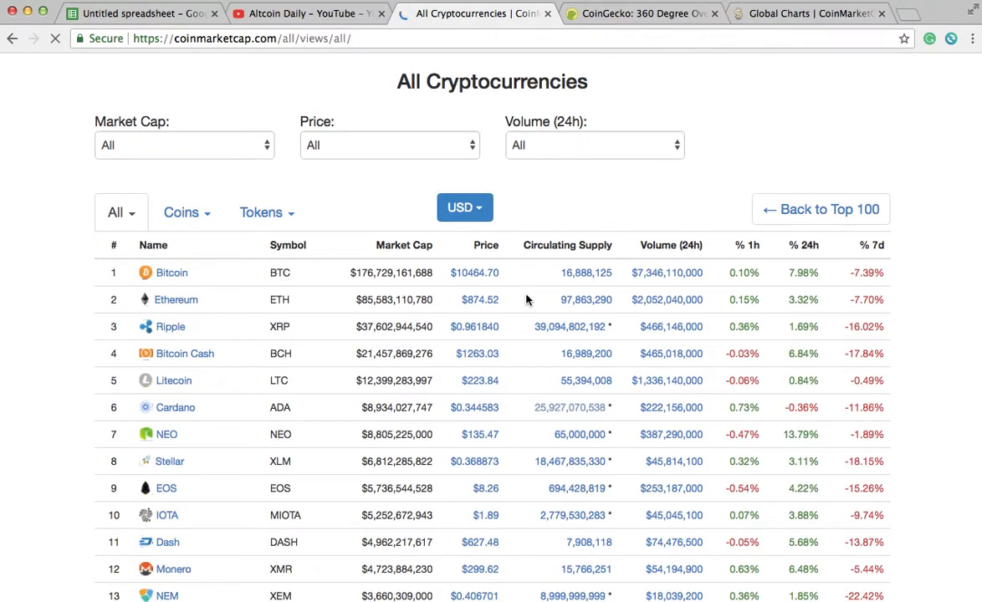
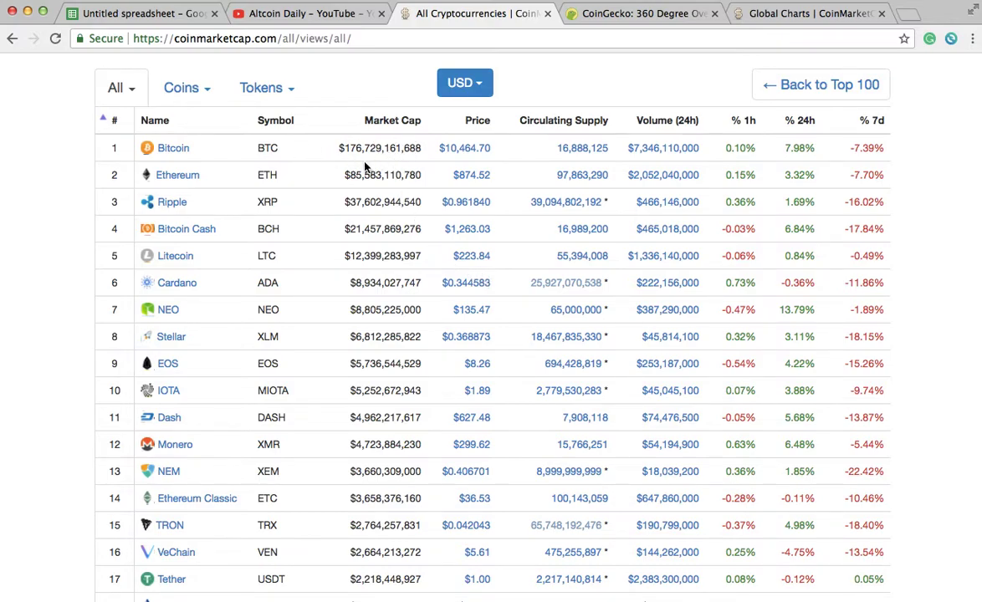
- Examine the market caps of the top 60 or so coins in the full list, including Electroneum, and return to the first ranks
scroll(363, 151, "down", 2)
scroll(363, 150, "up", 4)
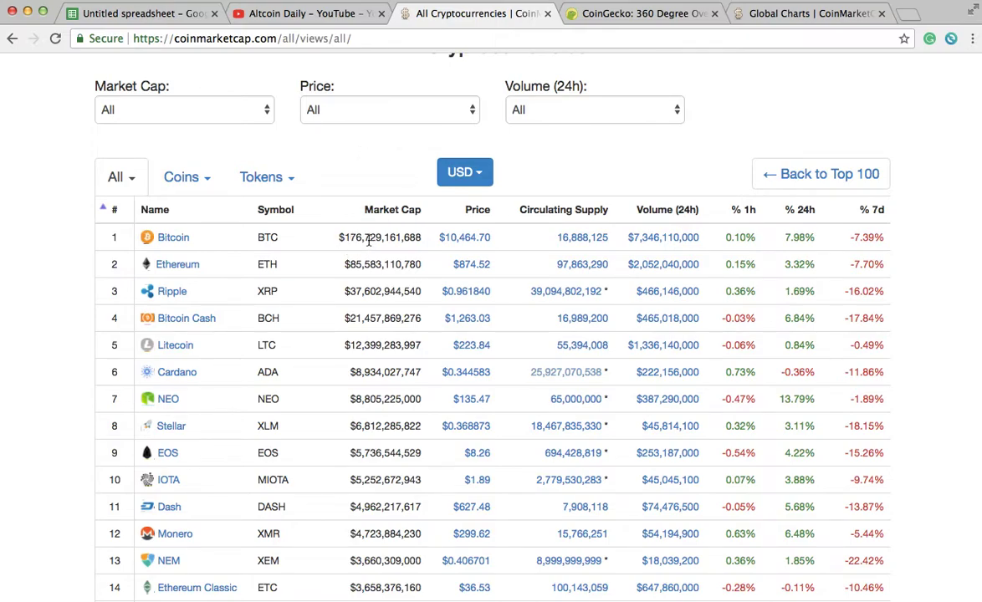
scroll(368, 240, "down", 10)
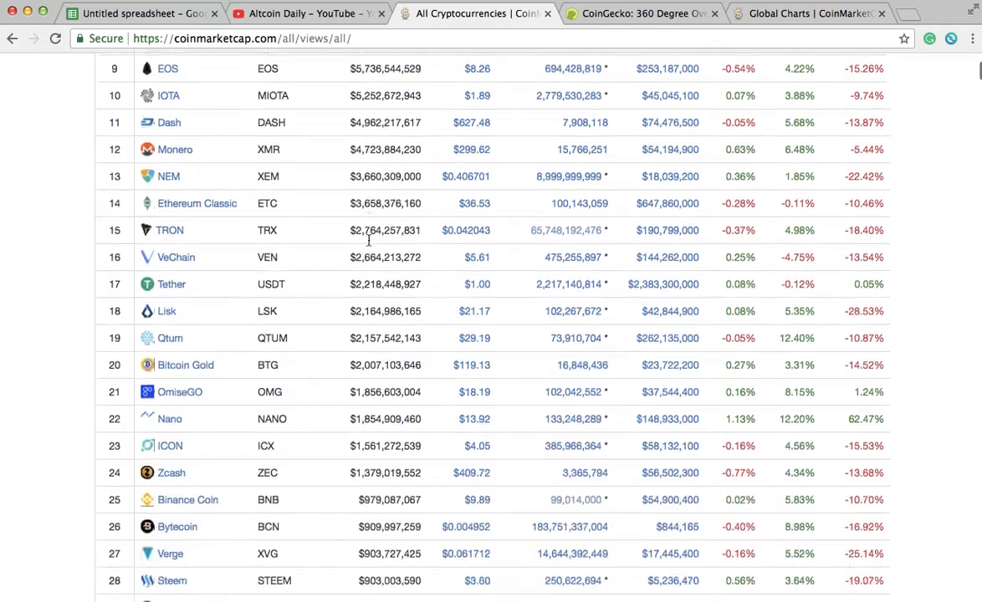
scroll(368, 240, "down", 4)
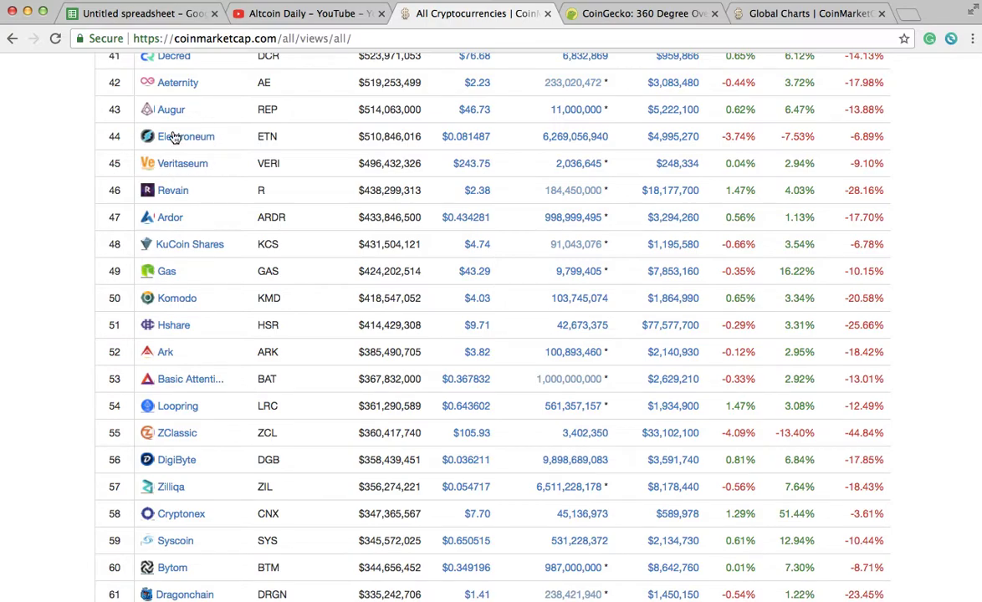
scroll(234, 148, "up", 2)
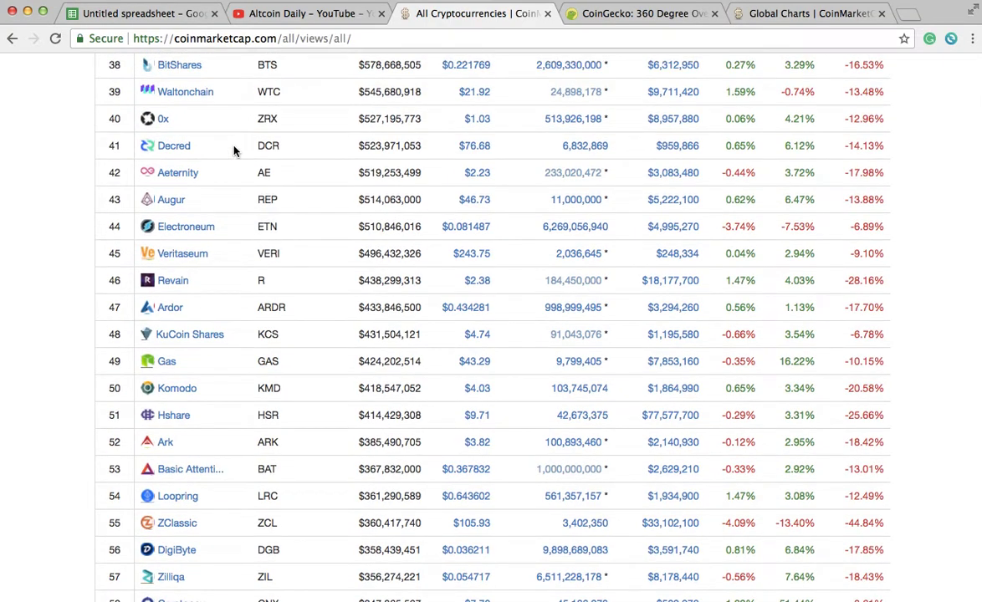
scroll(267, 224, "up", 3)
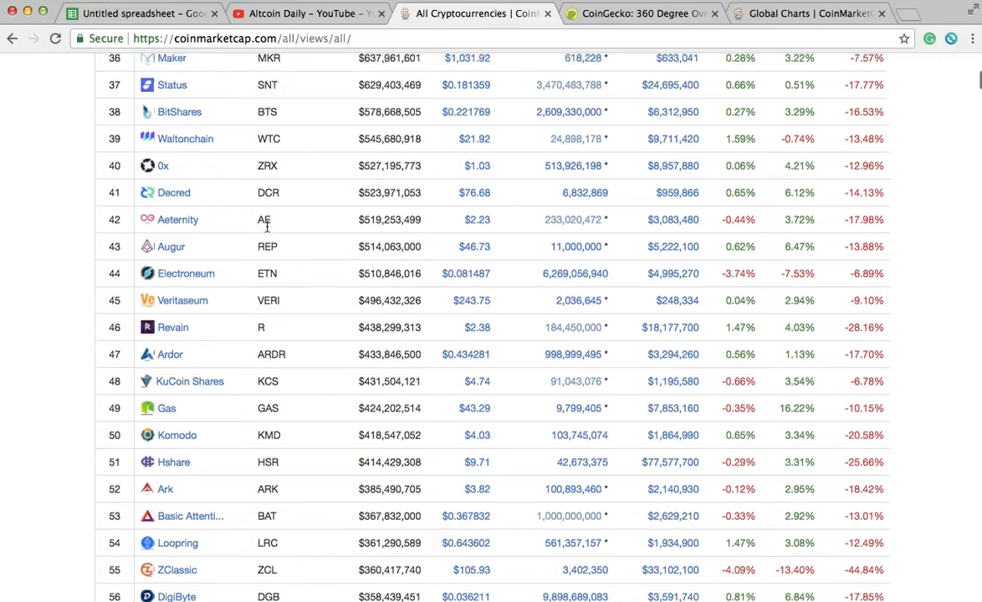
scroll(267, 310, "up", 15)
scroll(267, 310, "down", 3)
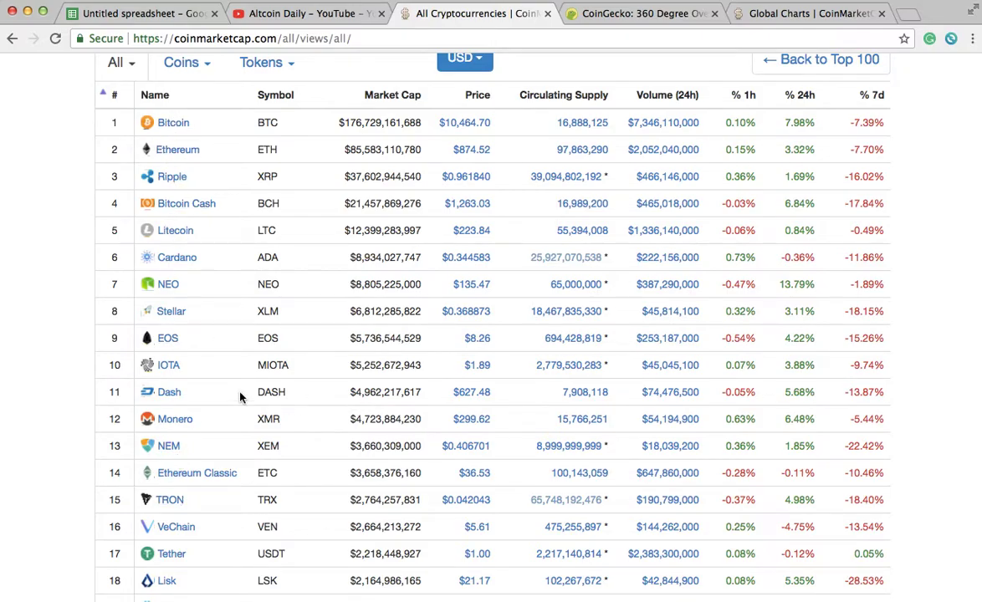
- Compare market caps of coins beyond rank 100, down to about rank 166, and return to the start of the list
scroll(241, 397, "down", 20)
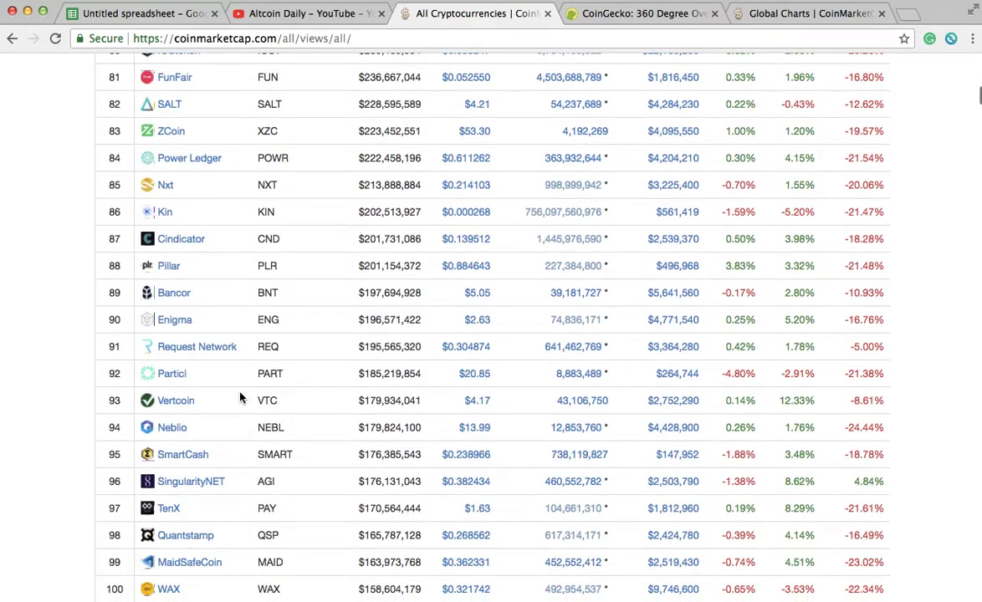
scroll(240, 397, "down", 6)
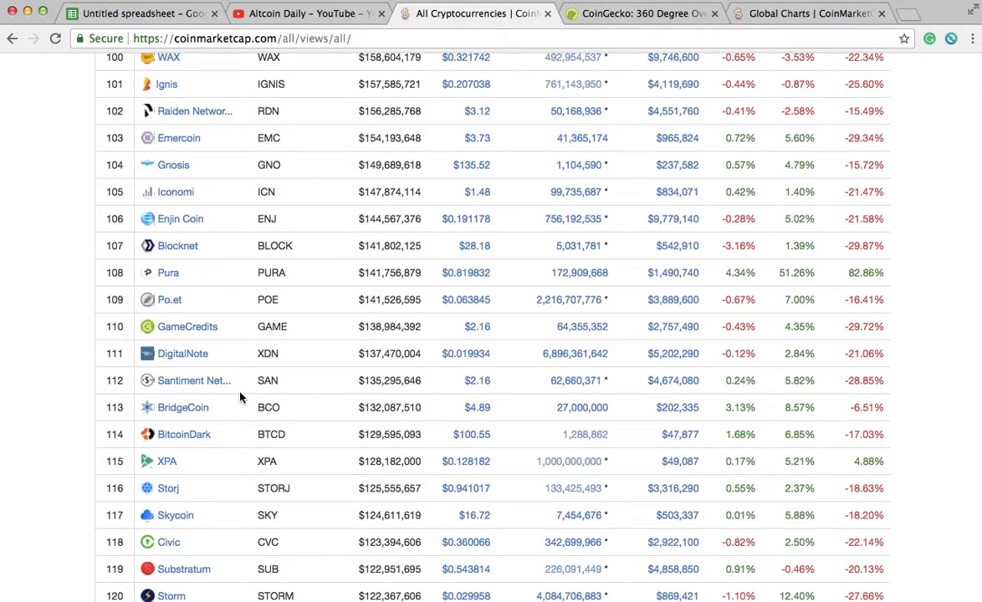
scroll(240, 397, "down", 1)
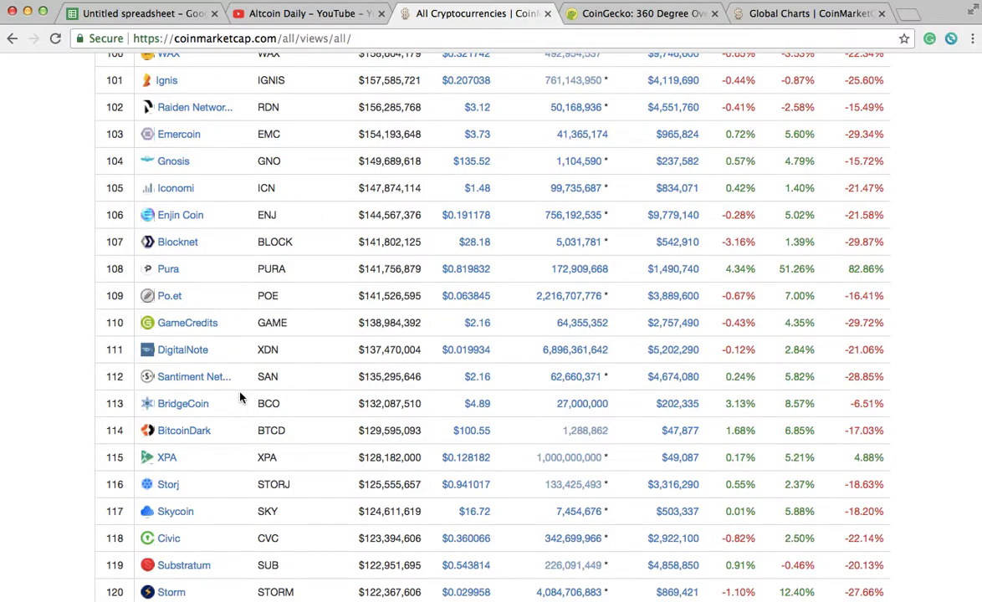
scroll(240, 398, "up", 10)
scroll(240, 397, "up", 8)
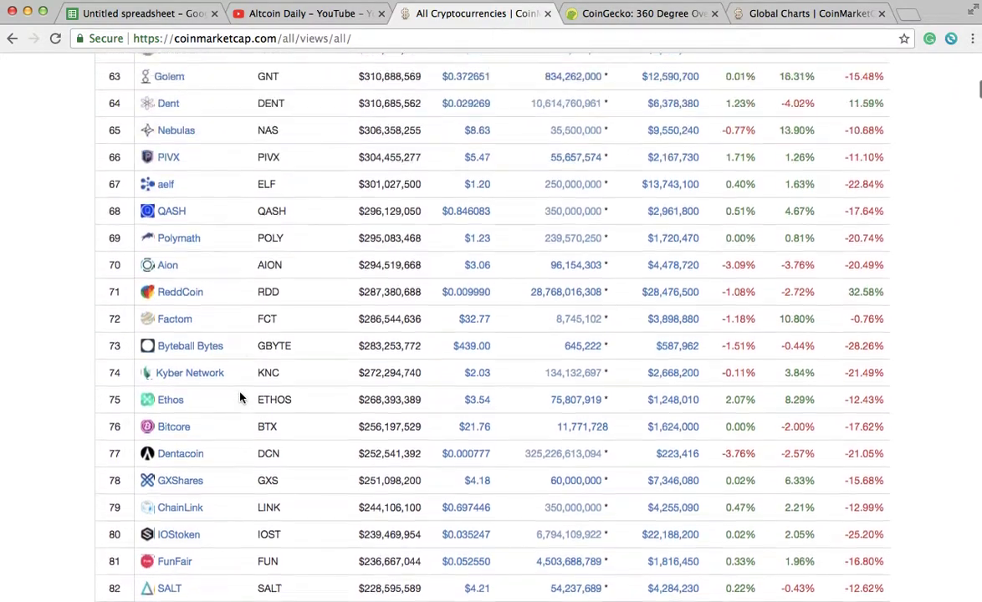
scroll(240, 397, "up", 2)
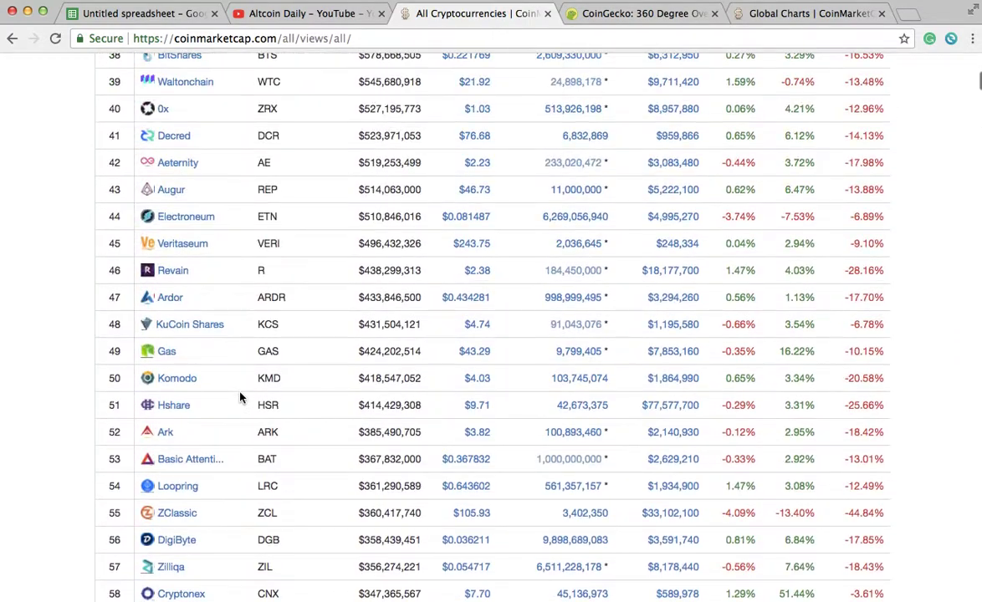
scroll(109, 218, "down", 20)
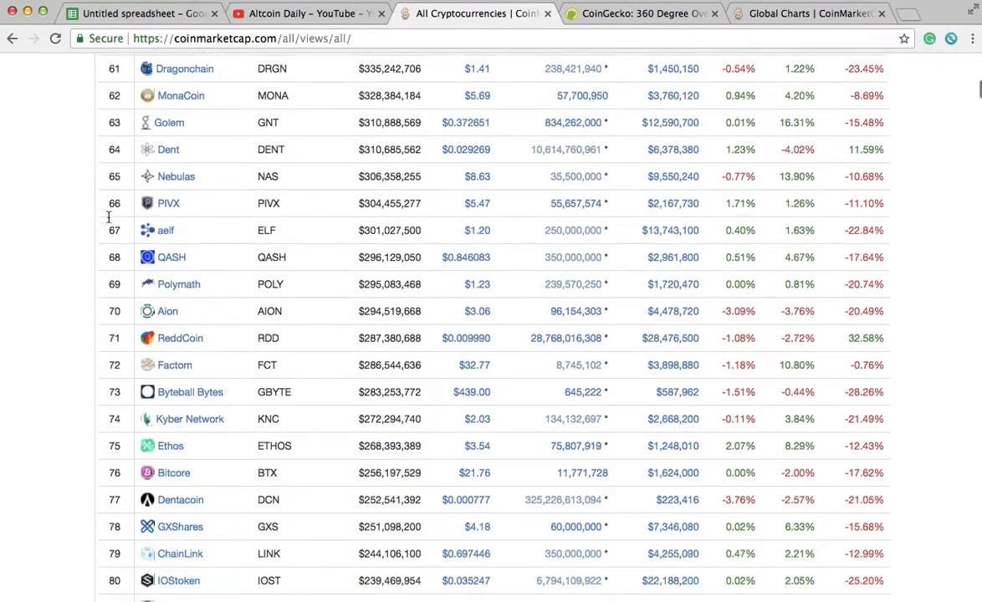
scroll(109, 218, "down", 16)
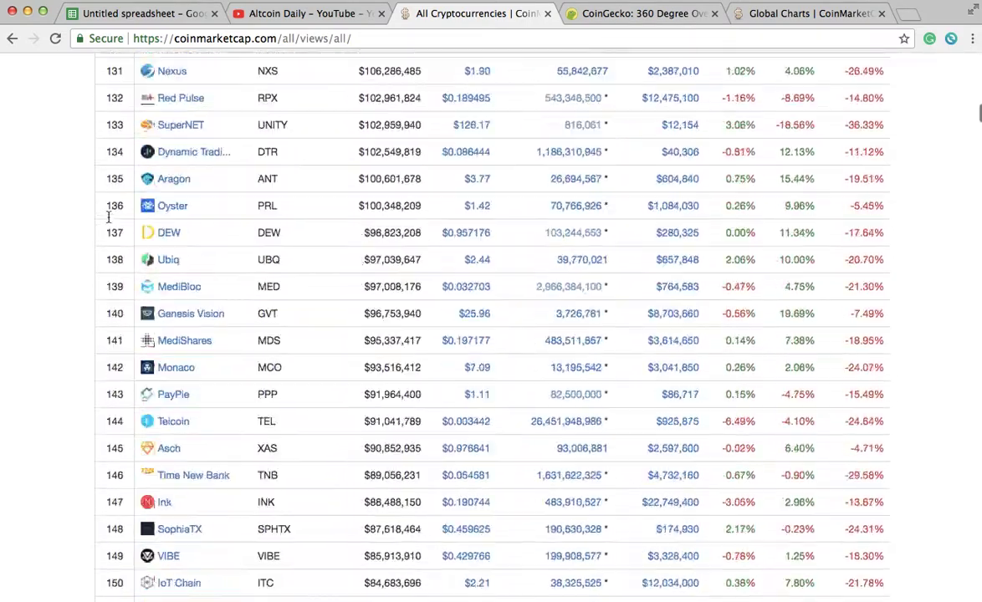
scroll(108, 217, "up", 5)
scroll(108, 219, "up", 7)
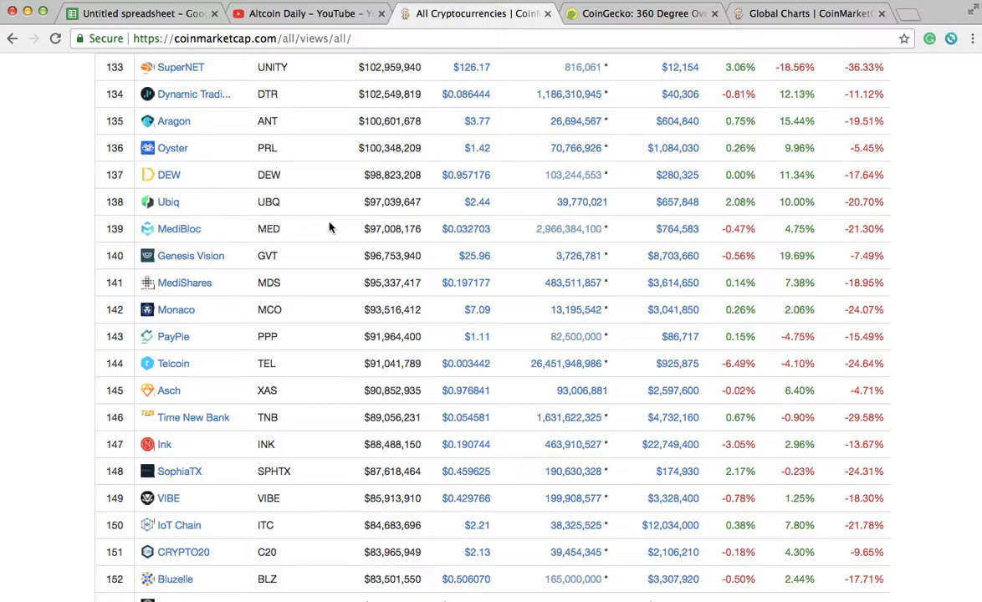
scroll(378, 208, "down", 5)
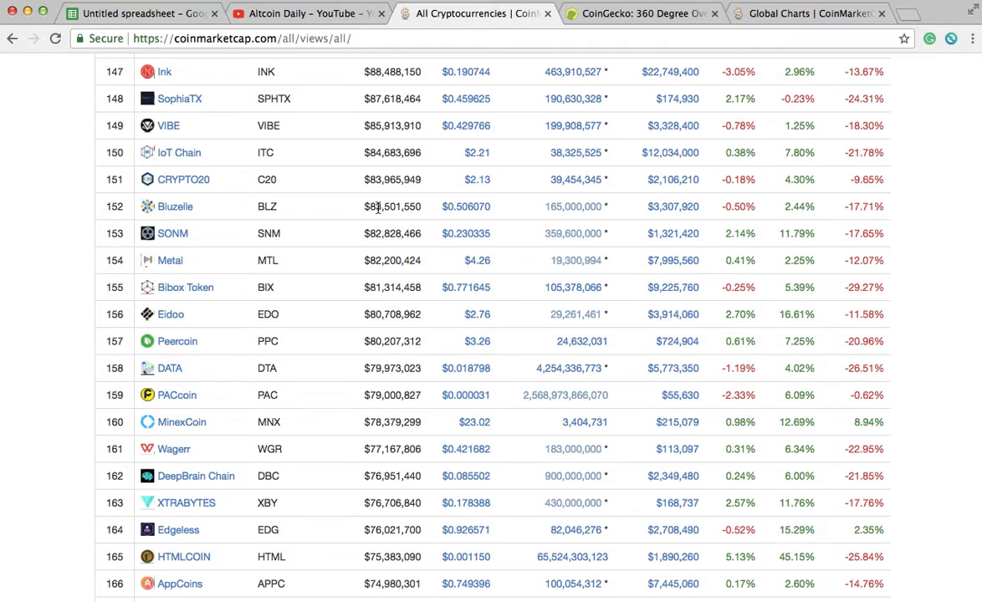
scroll(378, 207, "up", 20)
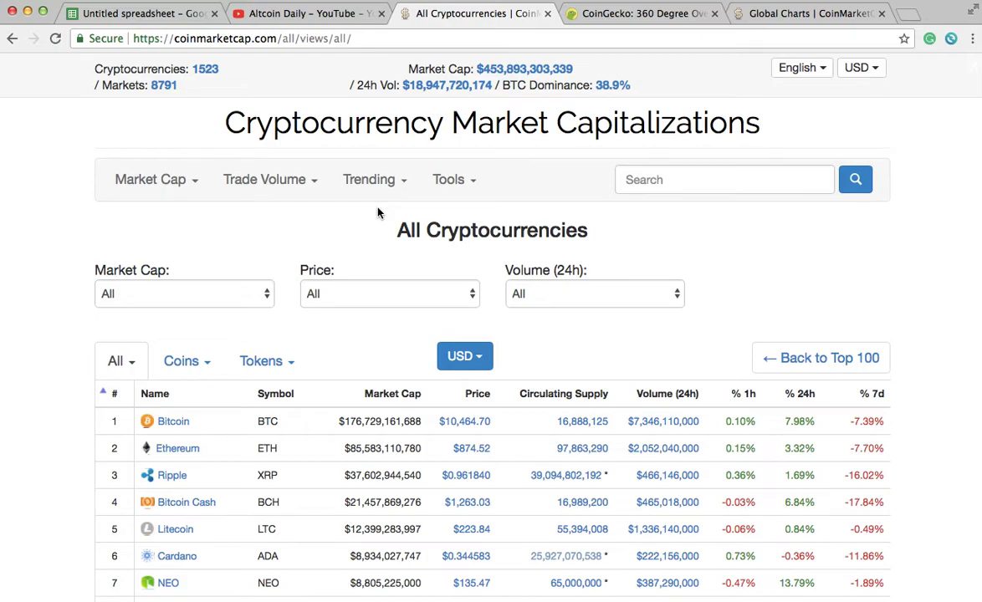
- Switch to the Google Sheets spreadsheet and set Electroneum's price per coin to 100
left_click(122, 15)
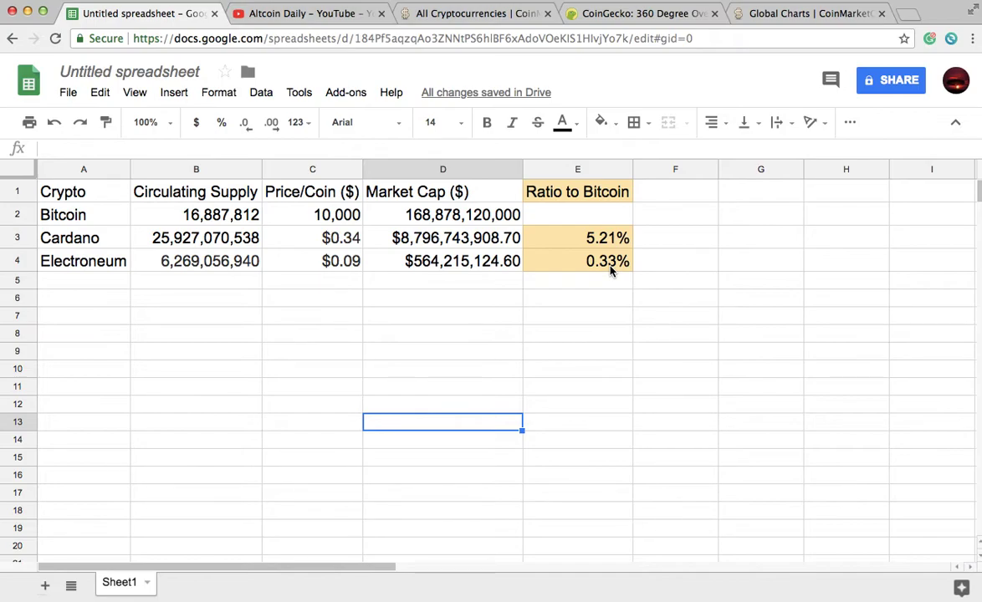
left_click(343, 242)
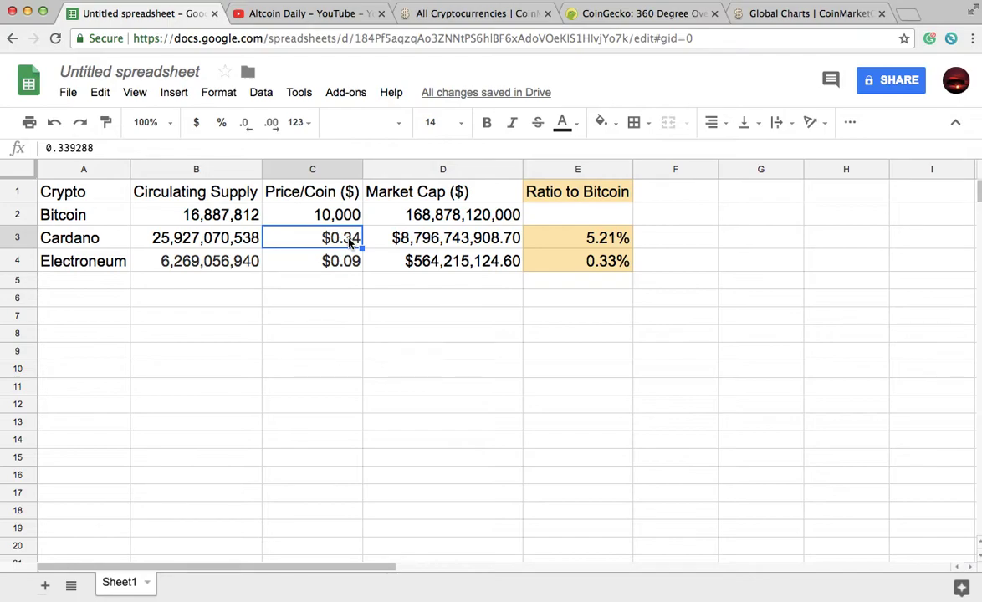
left_click(356, 262)
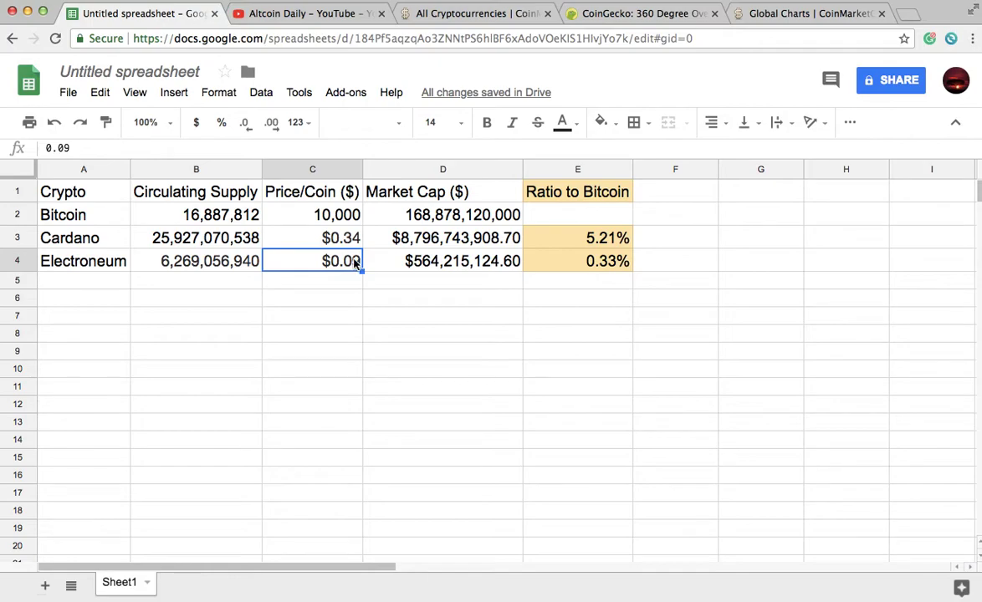
double_click(349, 262)
double_click(350, 262)
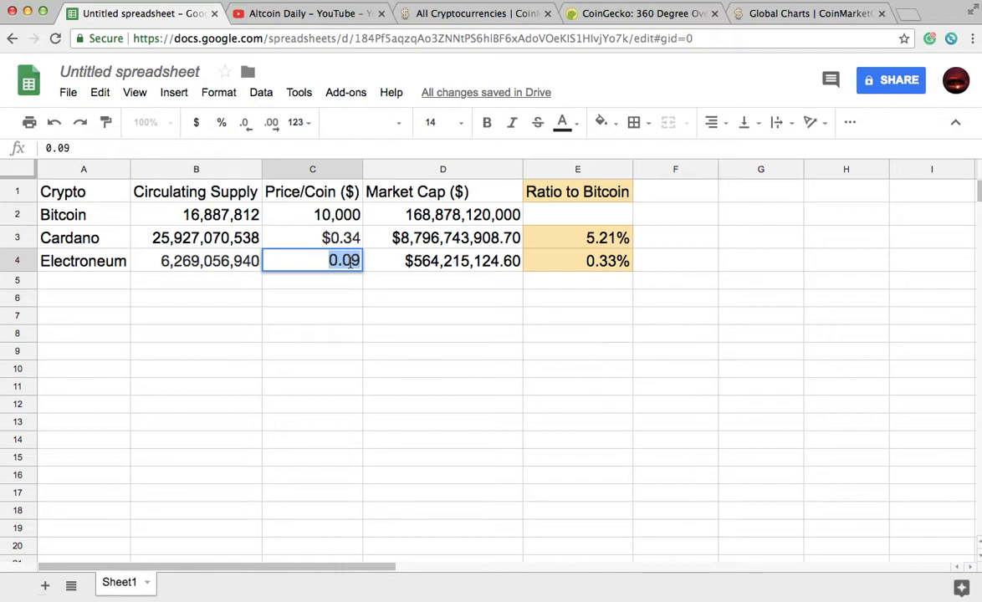
type("100")
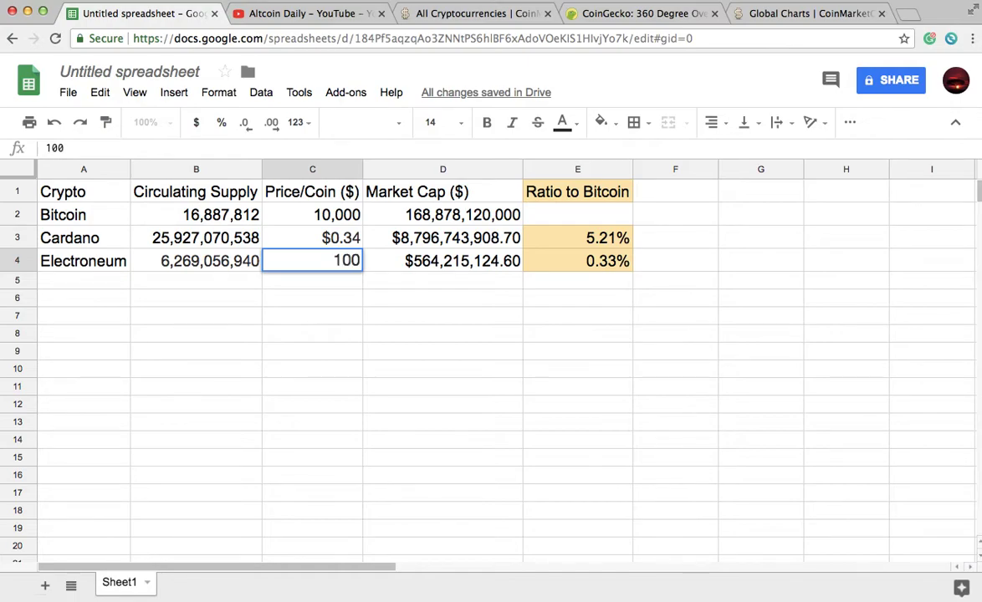
type(".")
key("Return")
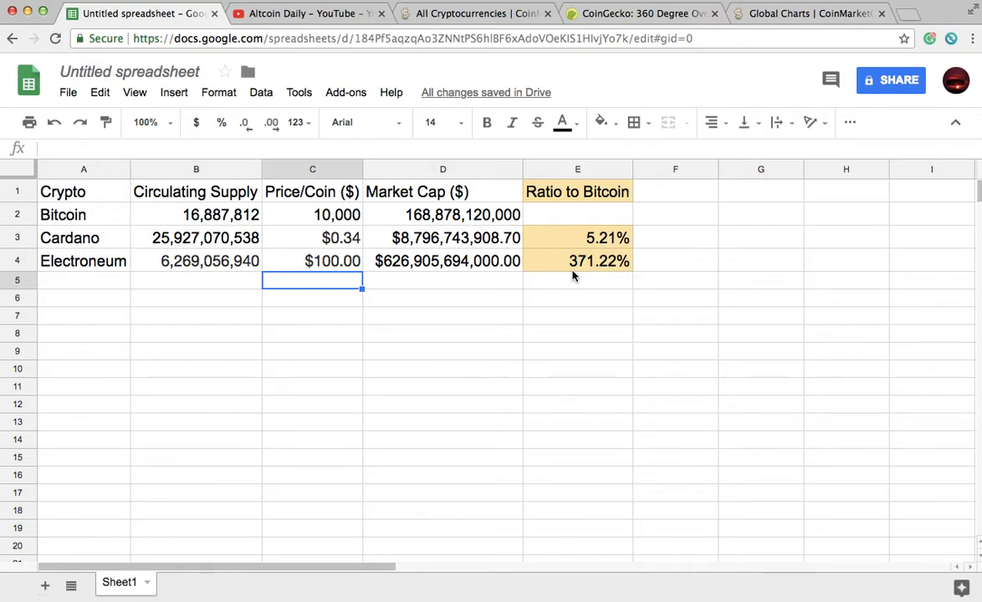
- Set Bitcoin's price per coin to 50,000 in the spreadsheet
double_click(337, 216)
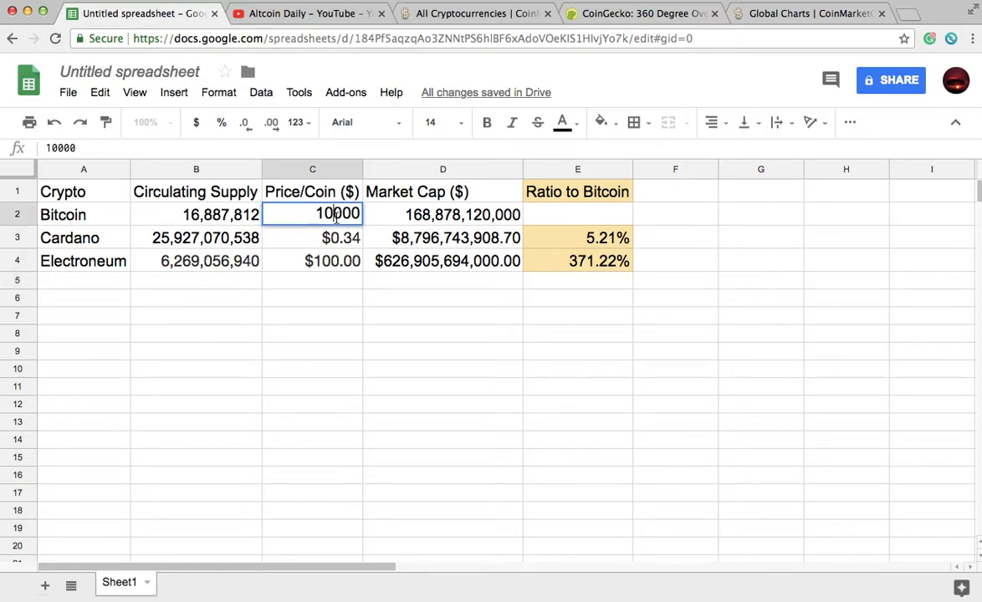
double_click(338, 216)
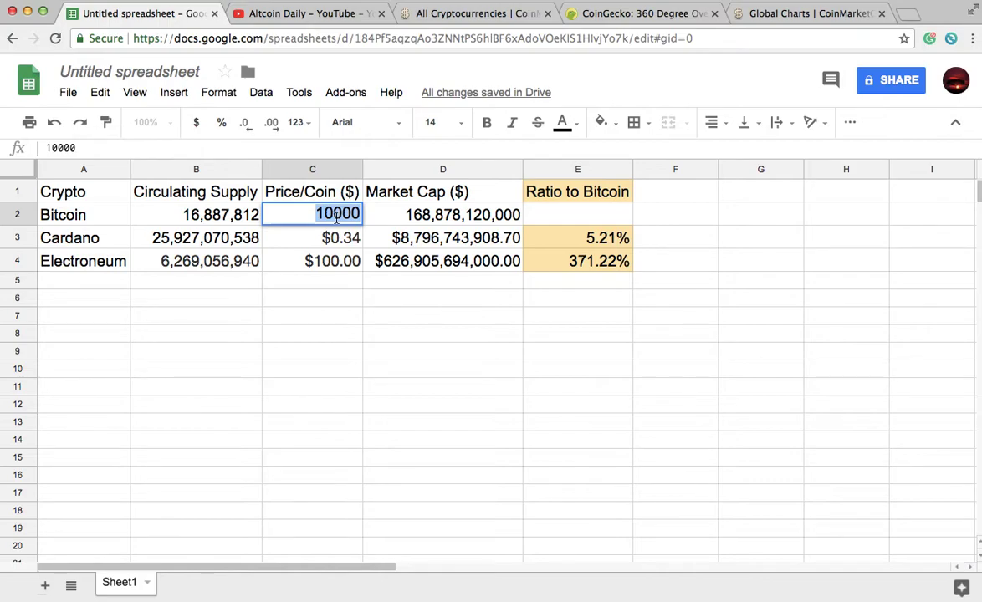
type("50,")
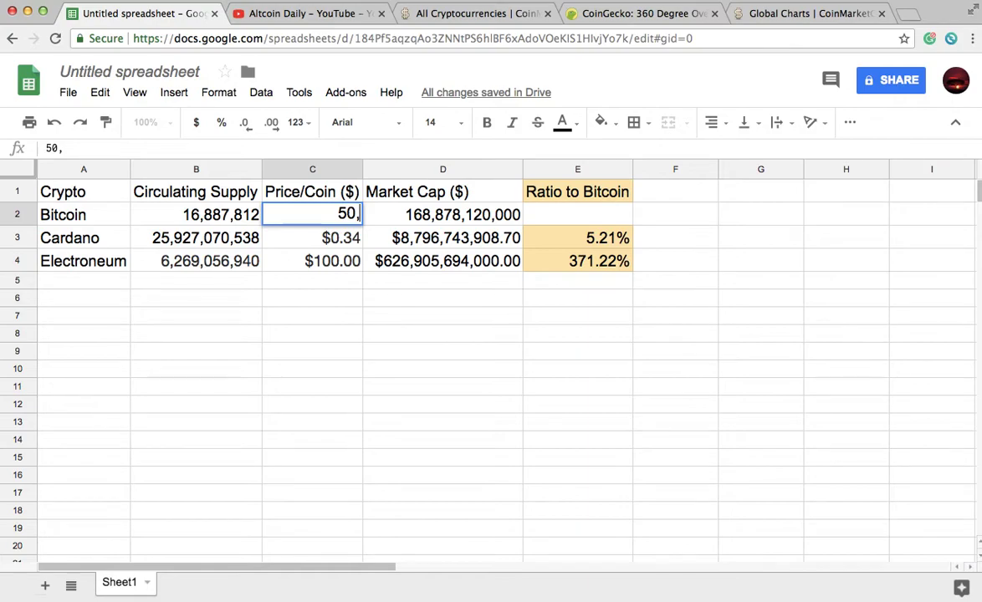
type("00")
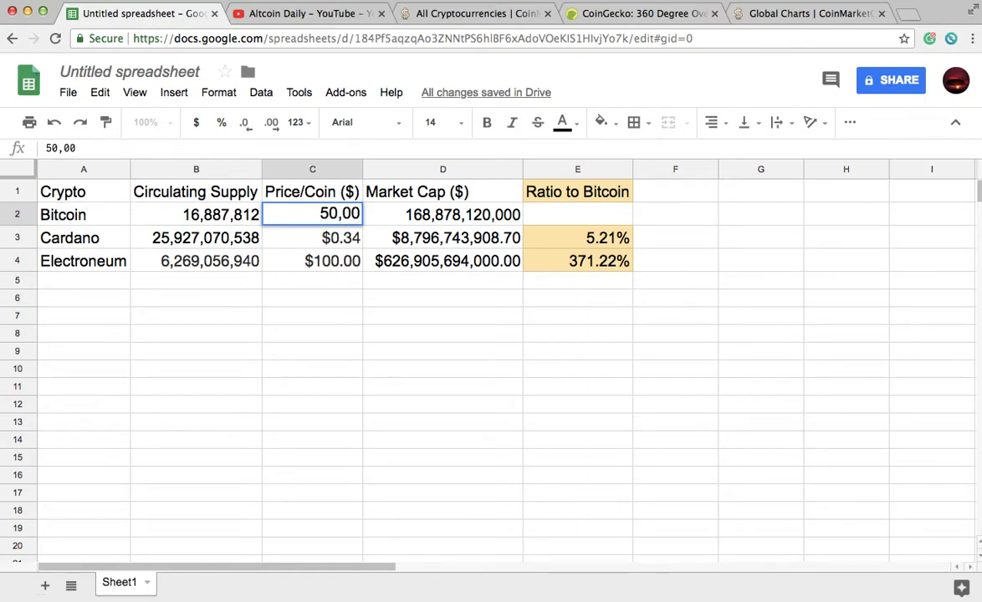
type("0")
key("Return")
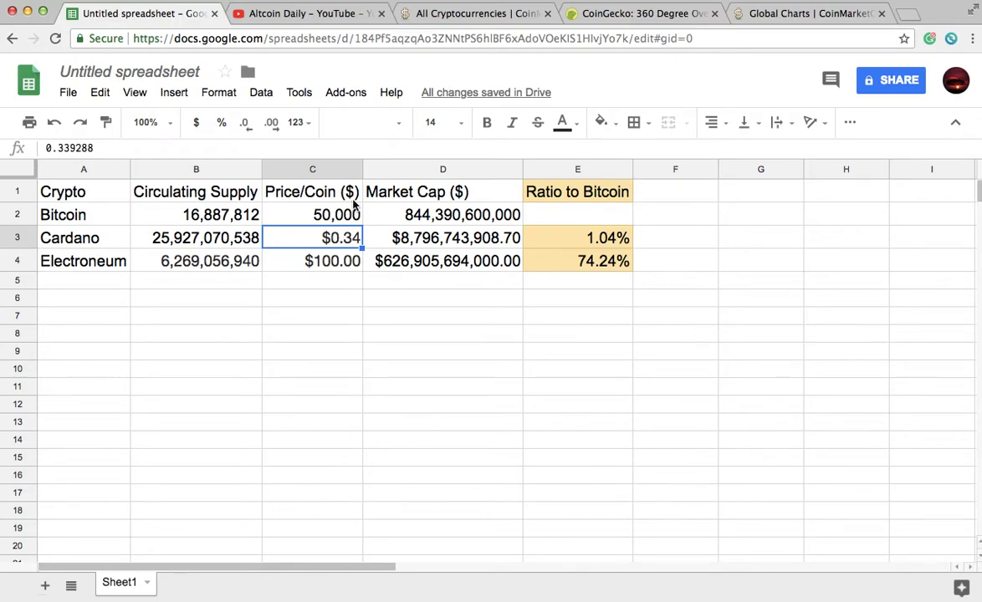
- Switch to CoinMarketCap's Global Charts and examine the one-year dominance chart, comparing Bitcoin's share of total market cap with the other coins' shares
left_click(733, 15)
scroll(621, 284, "up", 6)
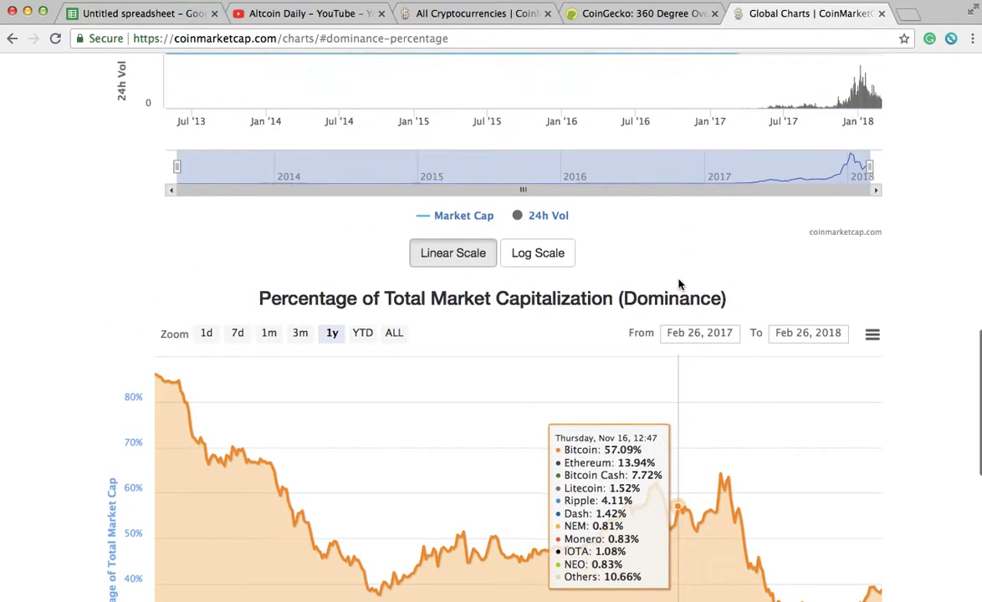
scroll(679, 285, "down", 5)
scroll(680, 285, "down", 2)
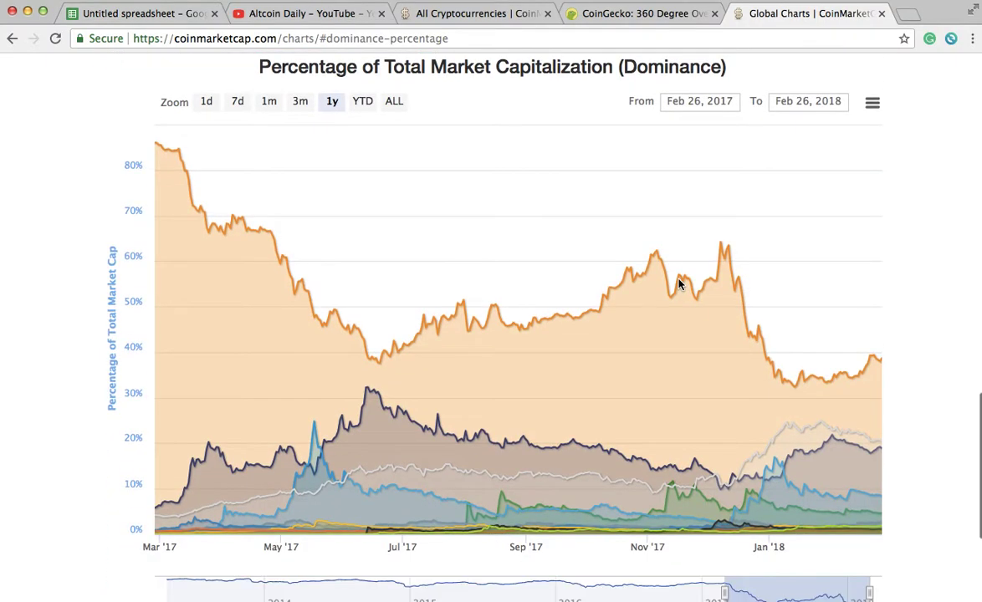
scroll(512, 97, "down", 1)
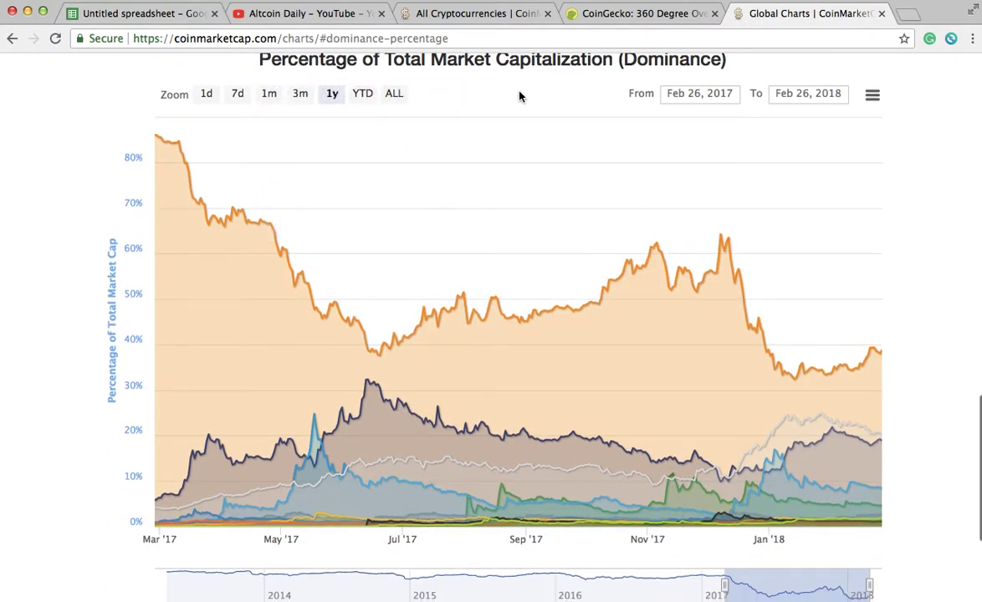
scroll(647, 79, "down", 1)
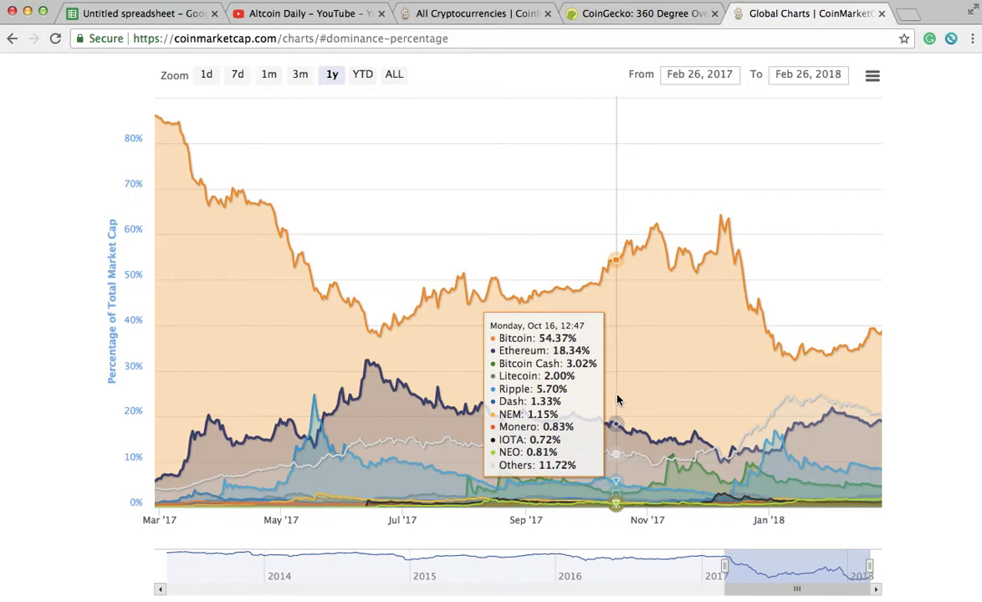
scroll(617, 400, "down", 2)
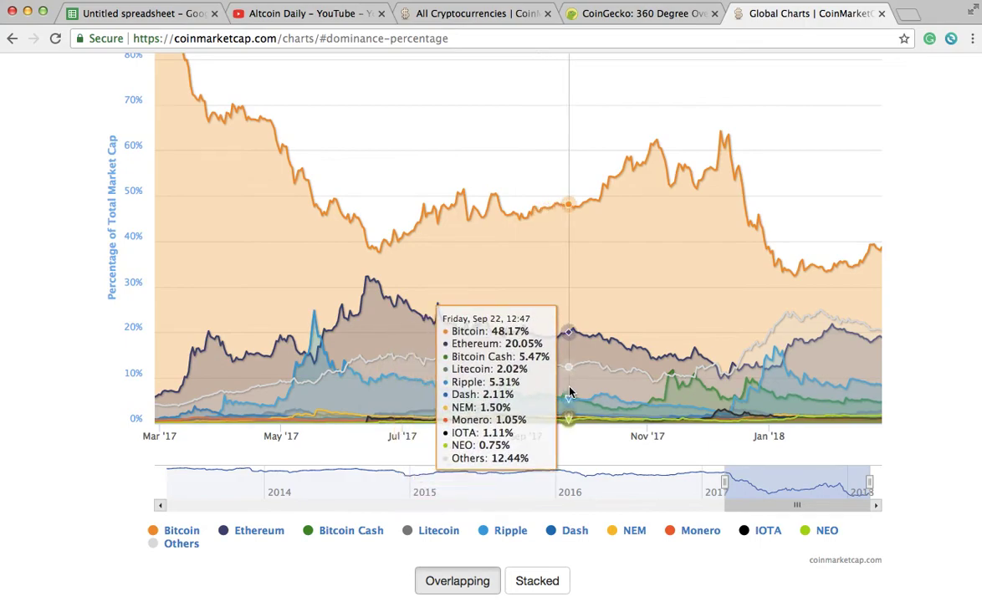
scroll(569, 390, "up", 3)
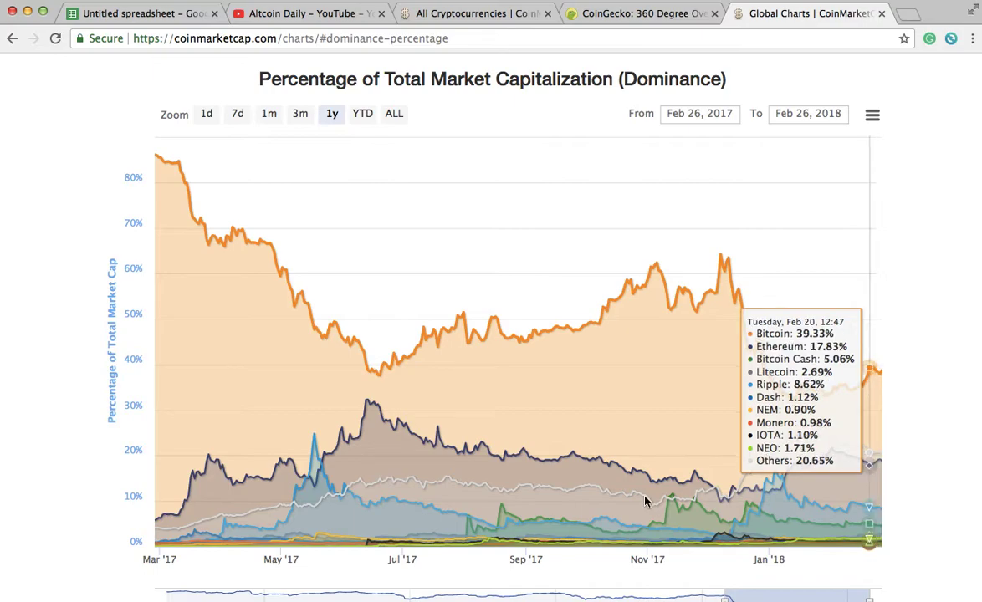
scroll(679, 445, "up", 5)
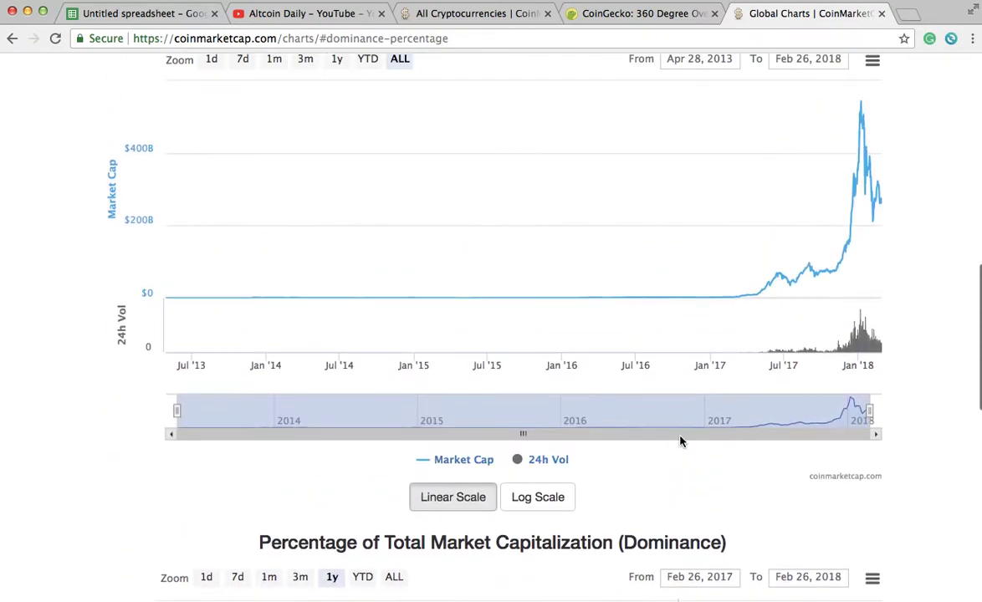
- Review the market cap spreadsheet and CoinMarketCap's list of all cryptocurrencies, and switch to the Altcoin Daily YouTube channel page
left_click(179, 23)
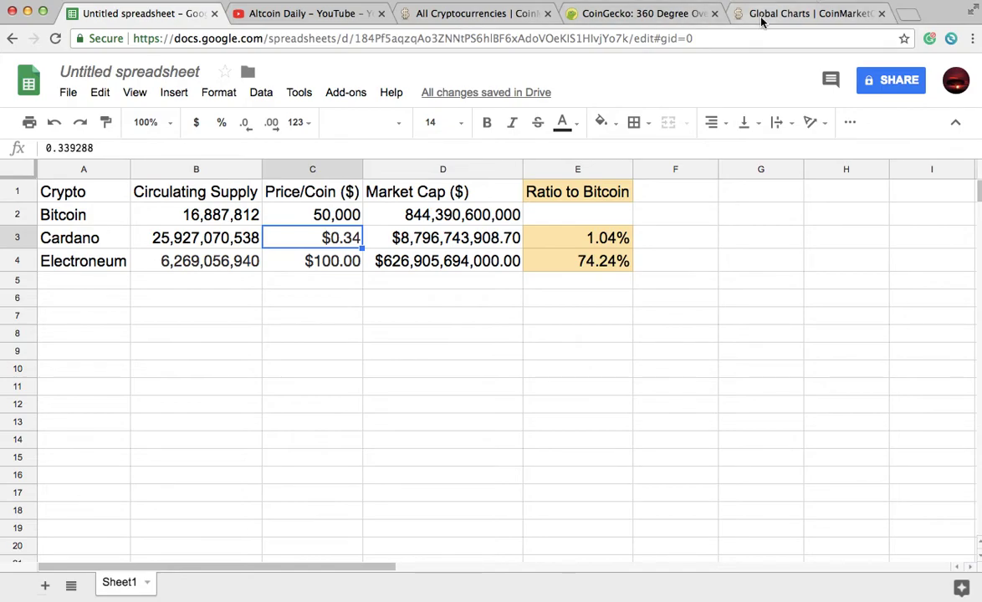
left_click(482, 14)
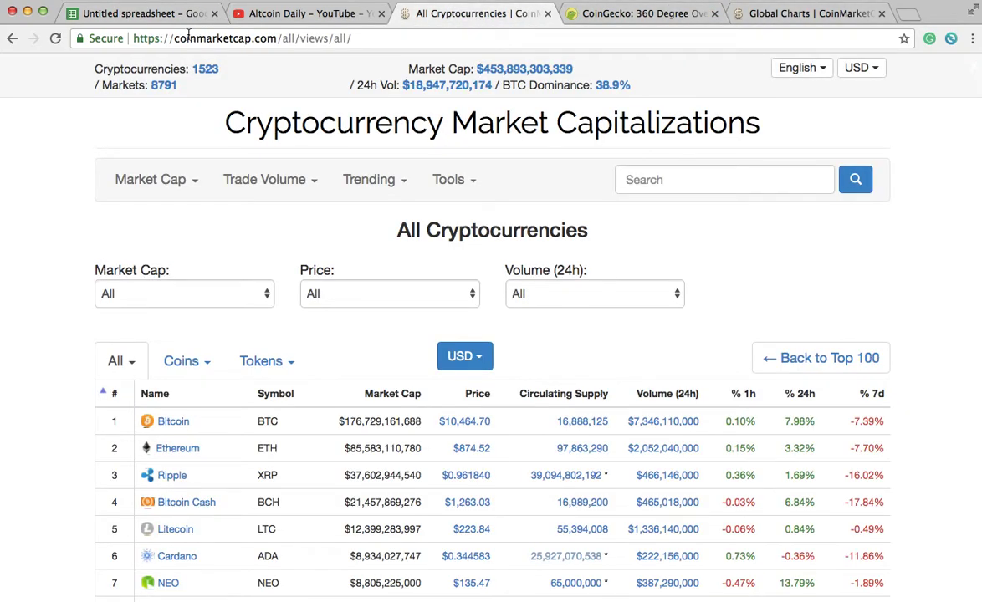
left_click(152, 14)
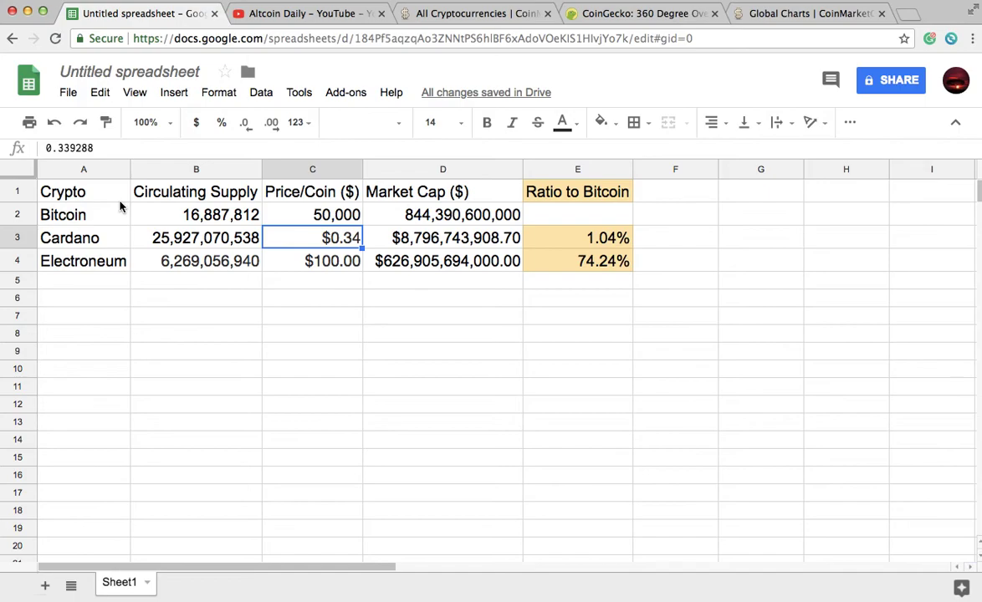
left_click(285, 16)
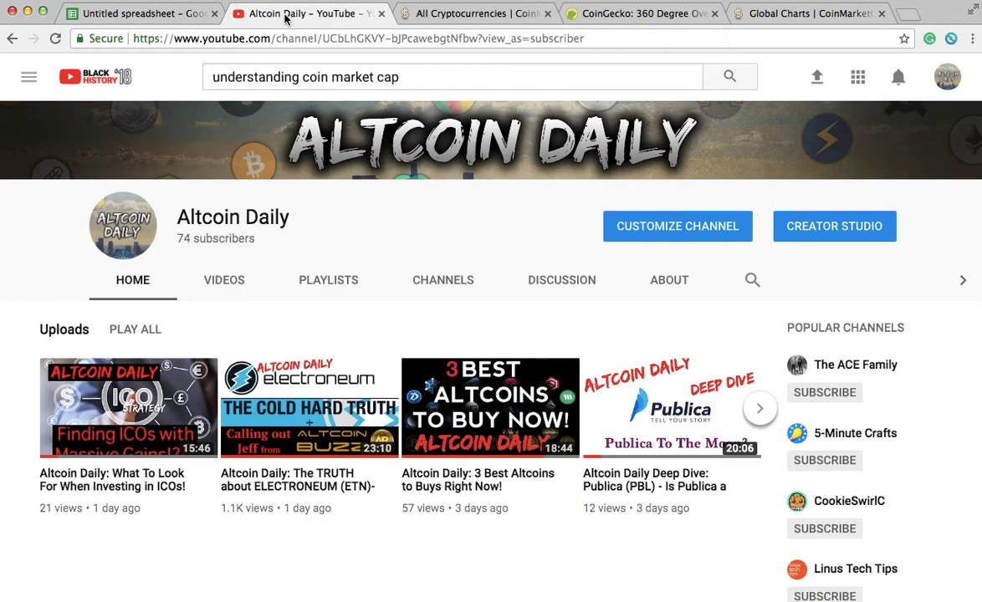